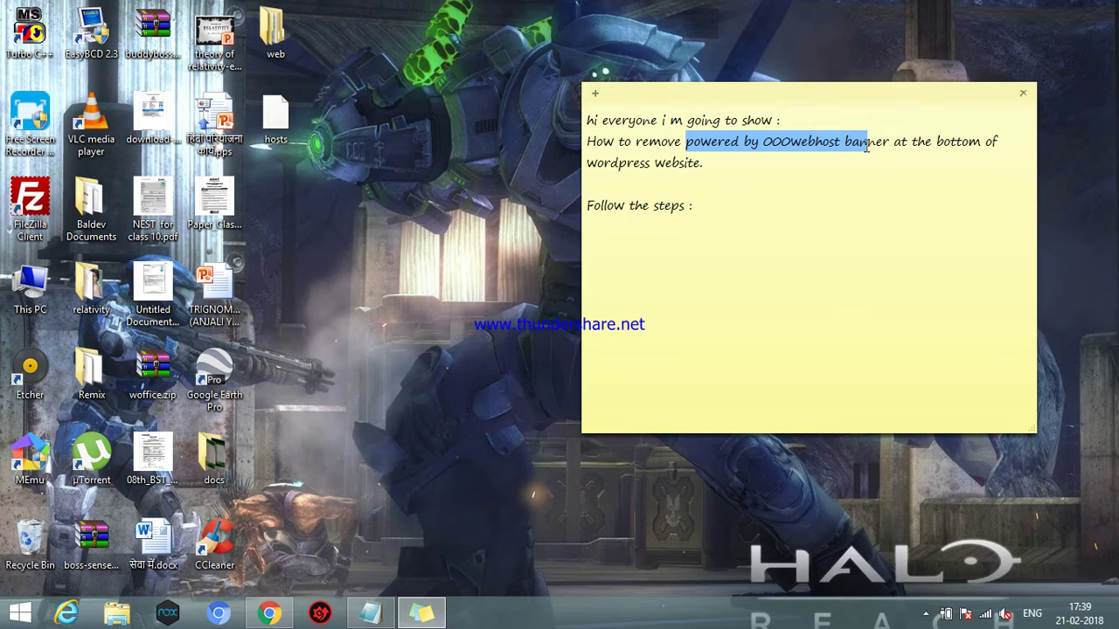
Step: Add a blank line below "Follow the steps :" in the sticky note
left_click(709, 211)
mouse_move(697, 212)
left_mouse_down()
mouse_move(587, 210)
mouse_move(704, 221)
left_mouse_up()
key("Return")
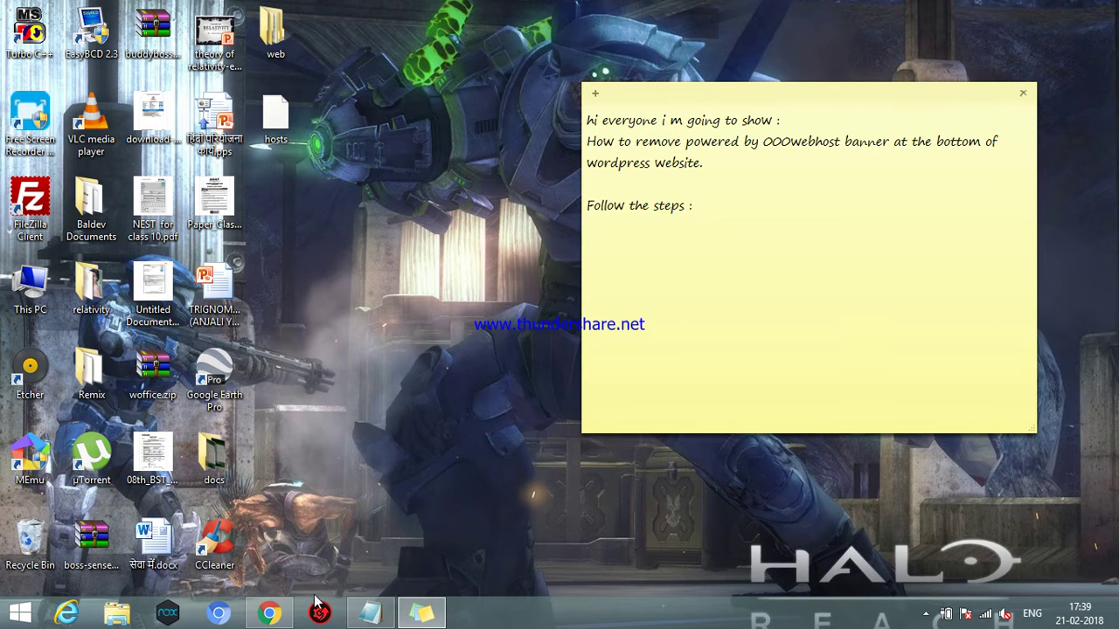
Step: Switch to Chrome and open the WordPress site saurabhblogg.tk
left_click(269, 613)
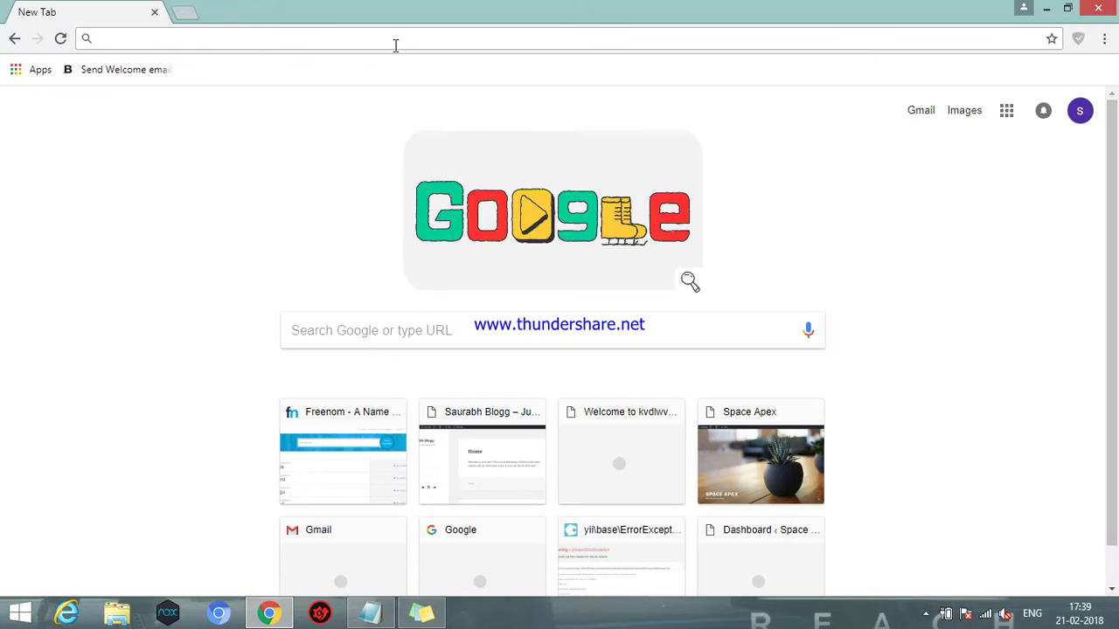
type("saurabhb")
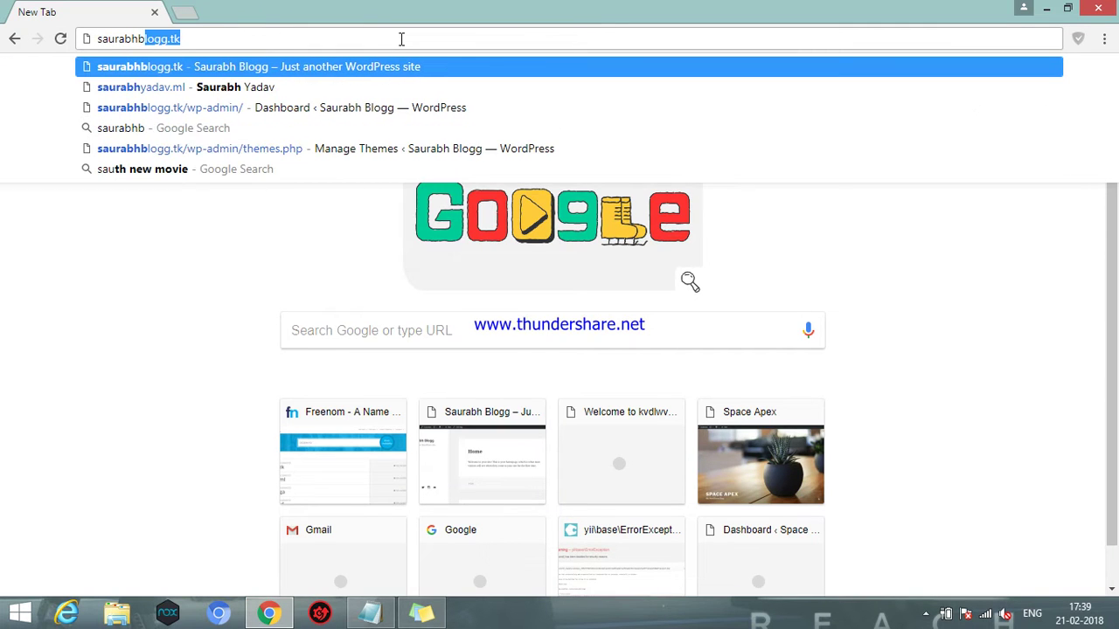
type("logg.tk")
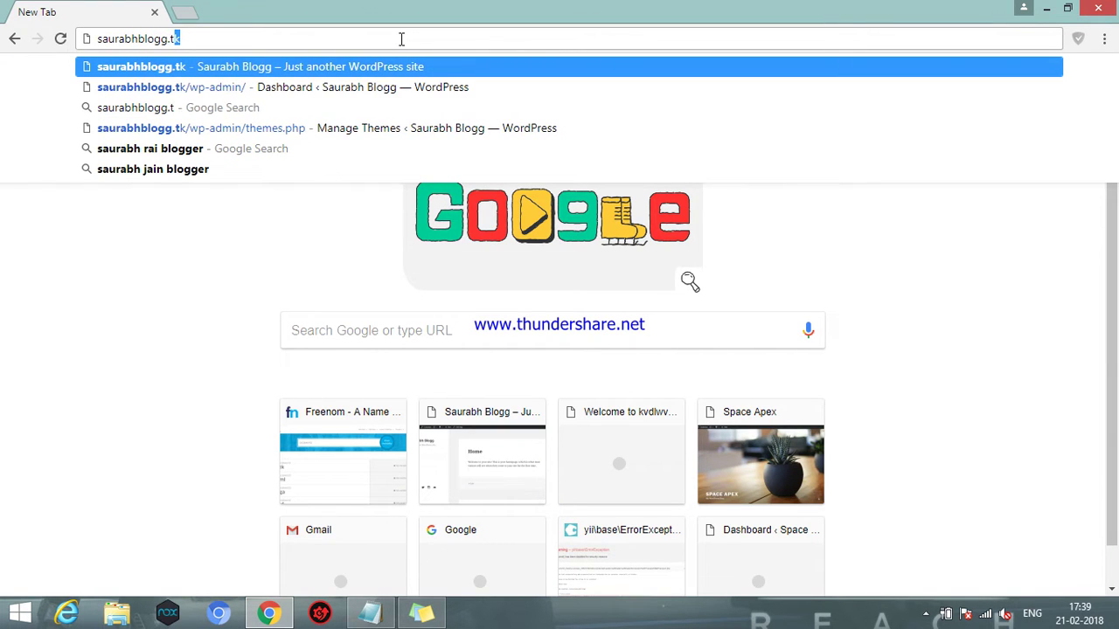
key("Return")
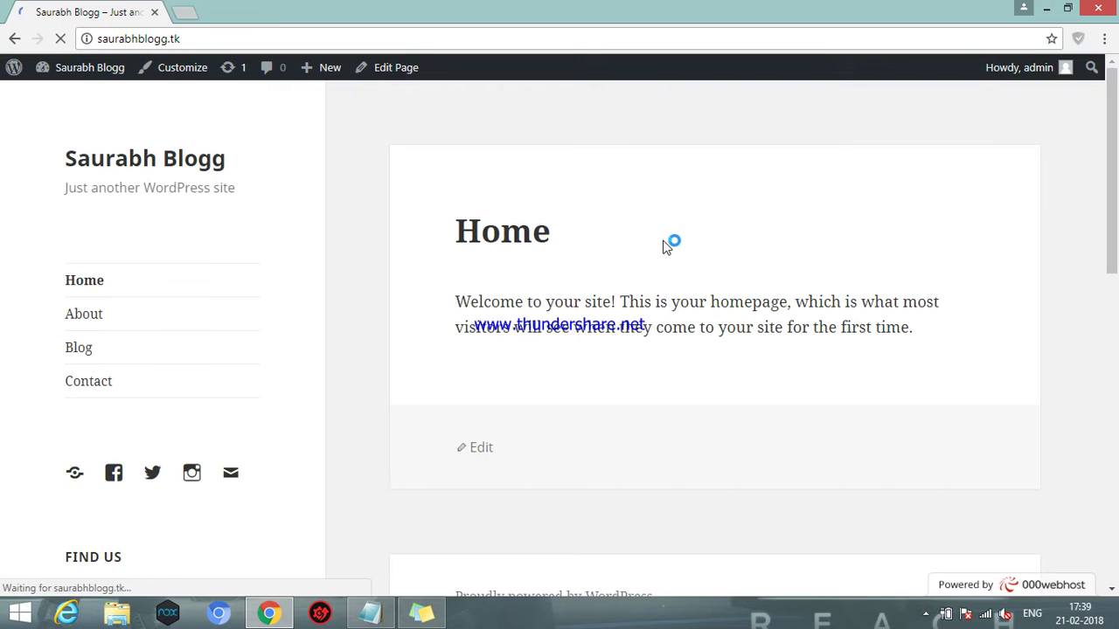
Step: Follow the "Powered by 000webhost" banner link at the foot of the site, and close the hosting page it opens
scroll(669, 245, "down", 4)
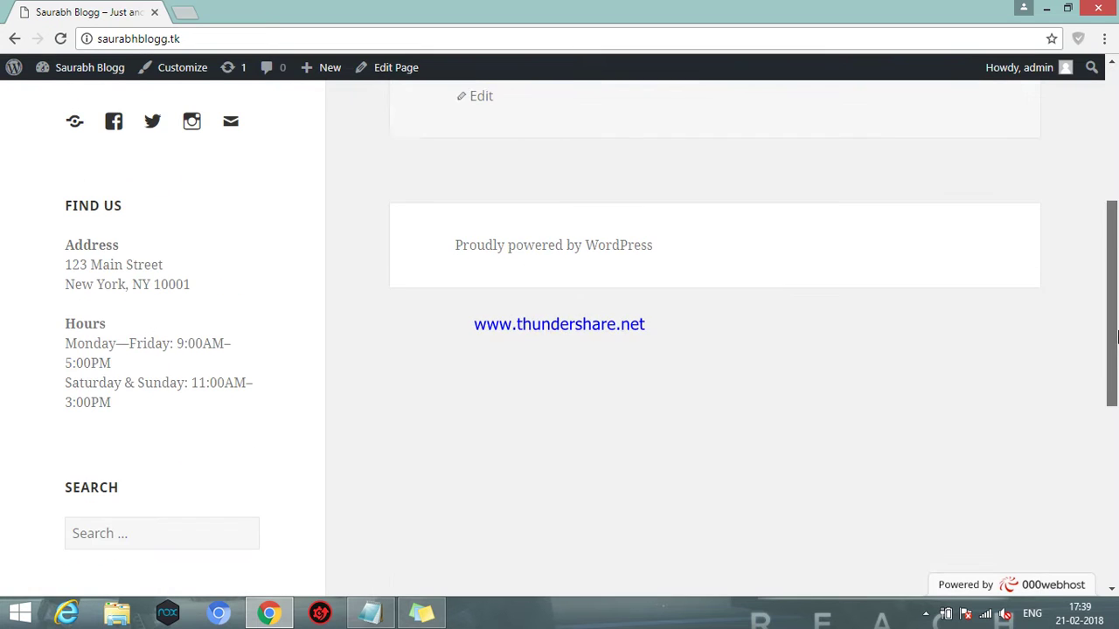
left_click(1012, 588)
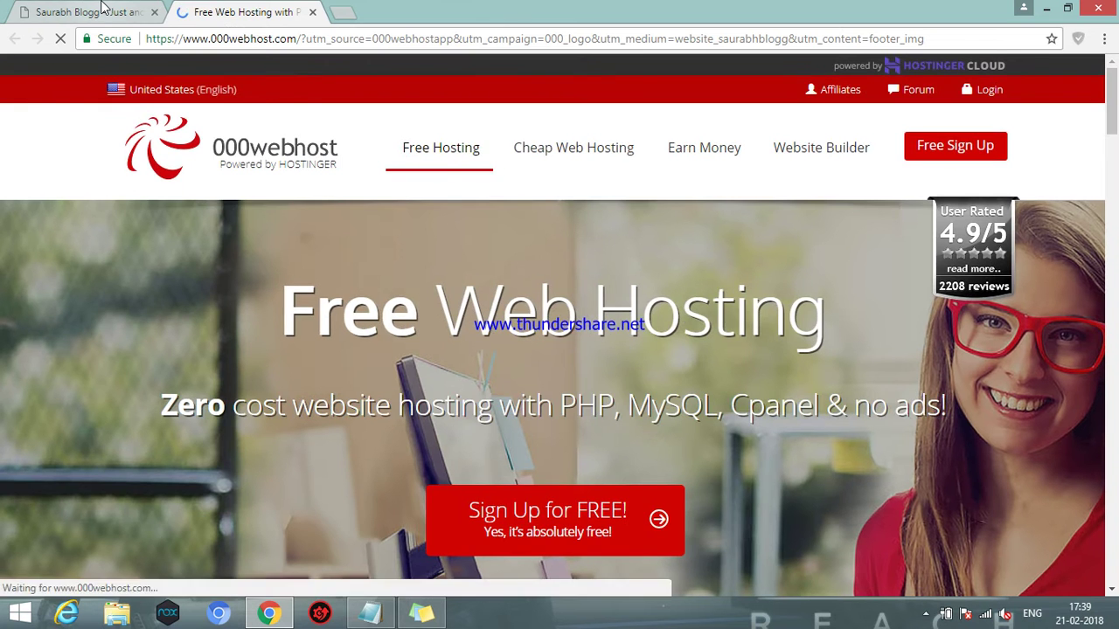
left_click(103, 8)
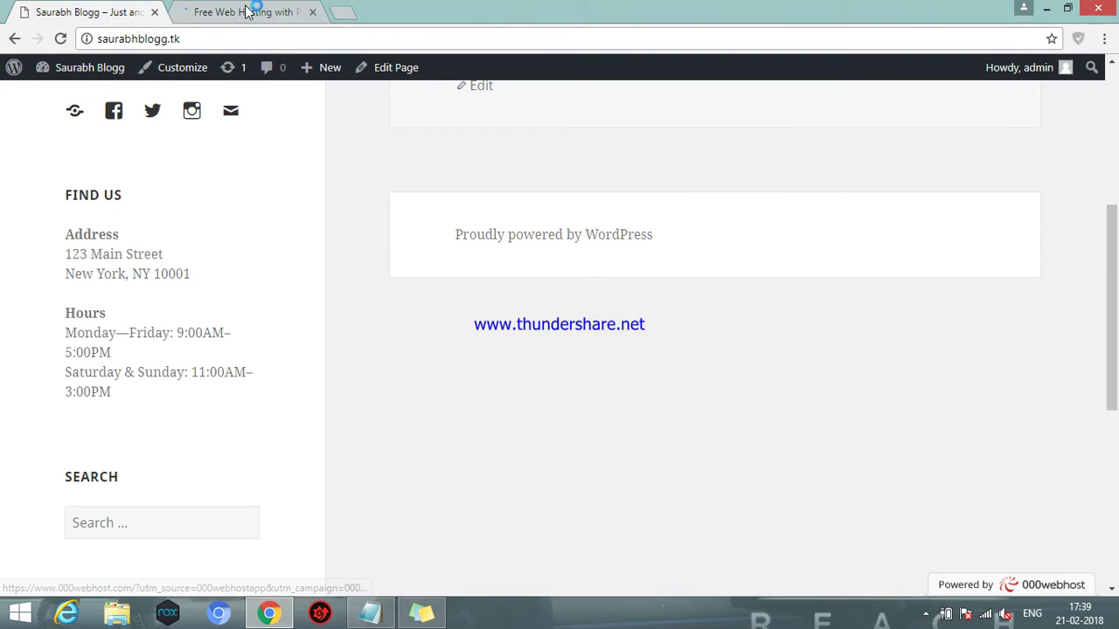
left_click(312, 11)
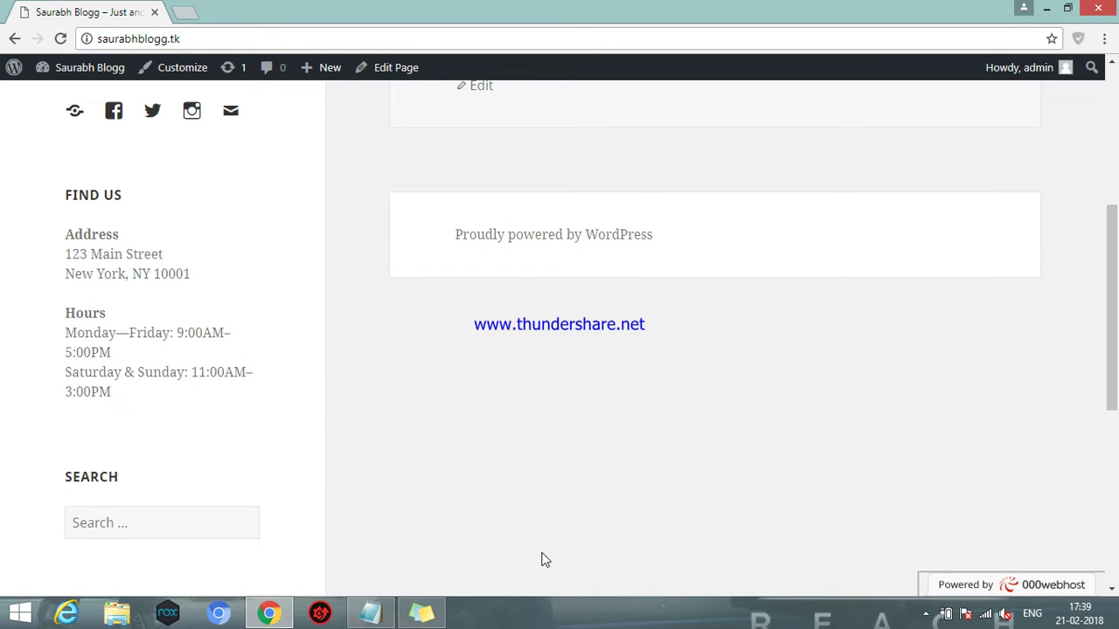
Step: Switch to the sticky note and add the instruction "inspect your website" below "Follow the steps :"
left_click(421, 614)
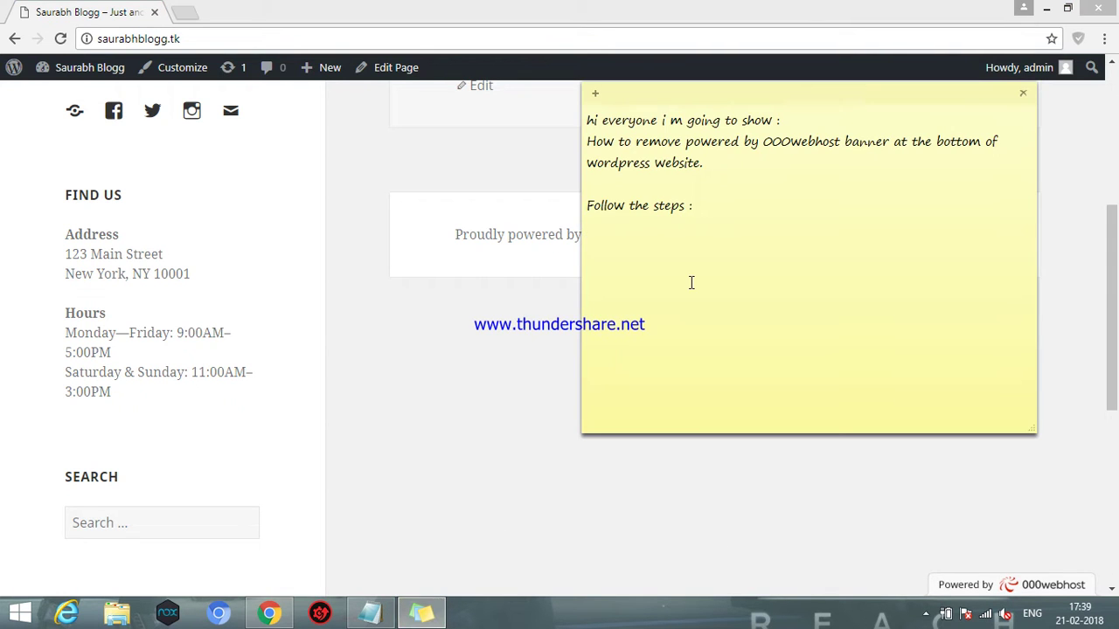
type("inspect your webis")
key("BackSpace")
key("BackSpace")
type("site")
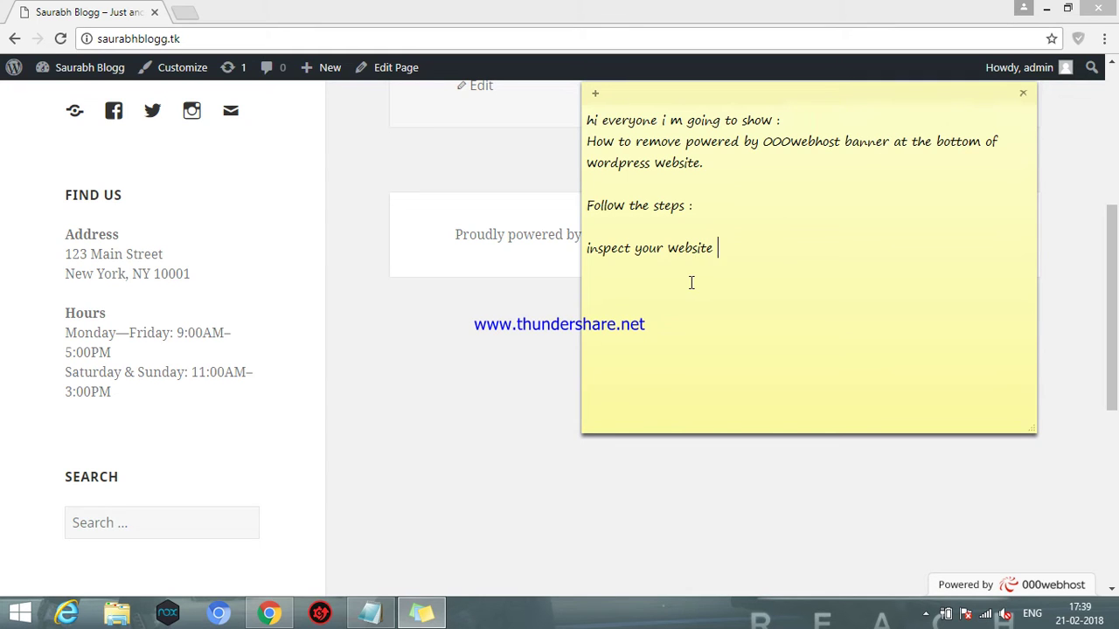
Step: Inspect the website in Chrome and select the 000webhost banner's fixed-position div near the end of the body markup
left_click(488, 388)
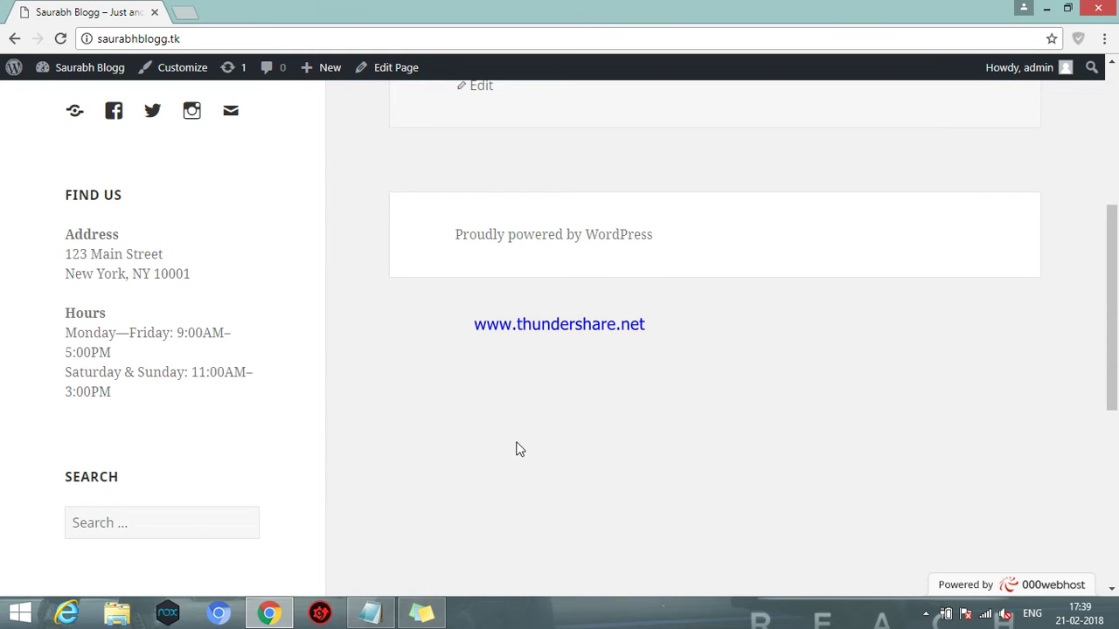
right_click(534, 401)
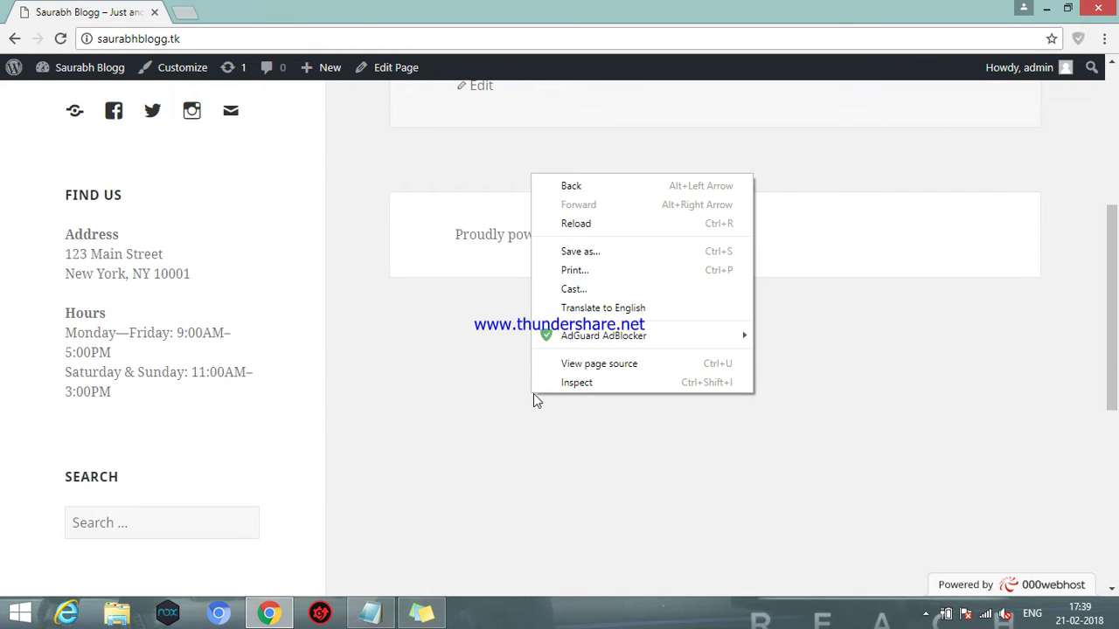
left_click(577, 383)
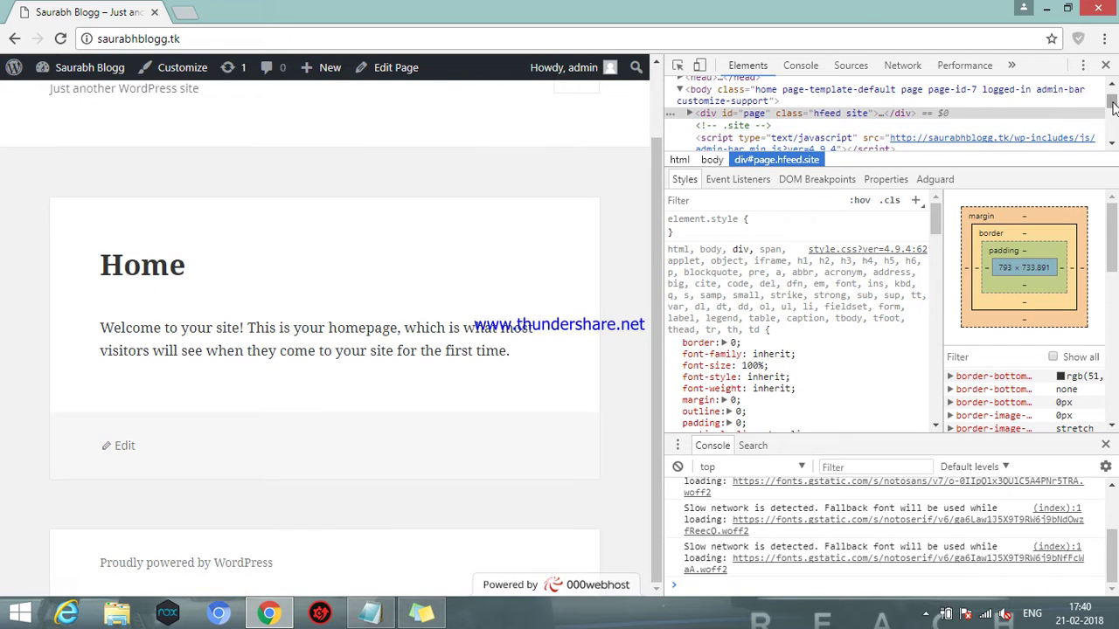
left_click_drag(1113, 102, 1112, 138)
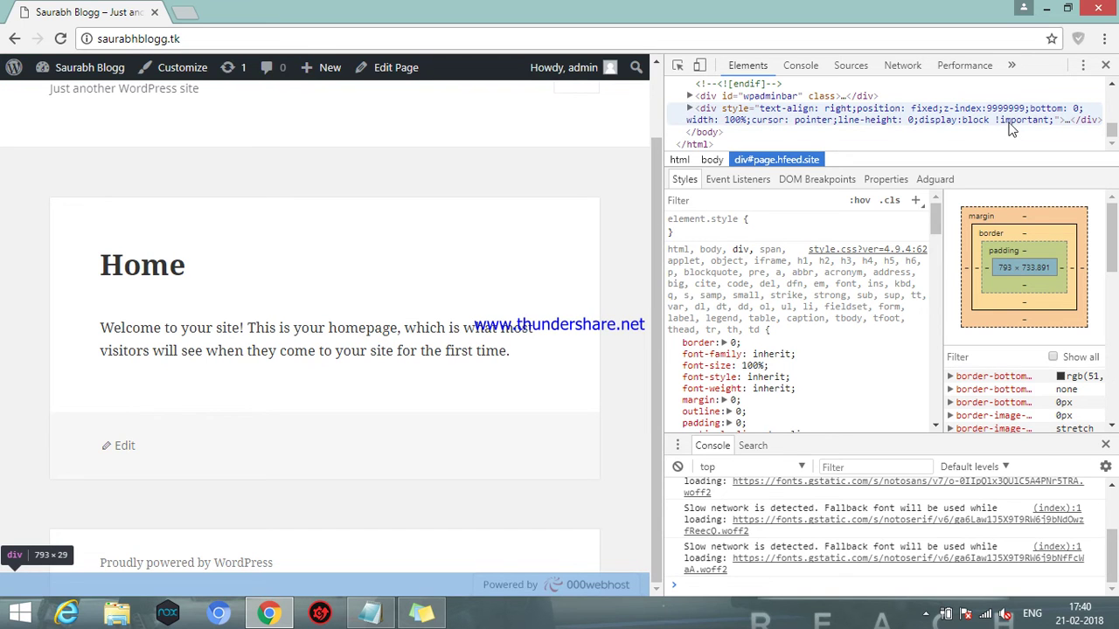
left_click(965, 123)
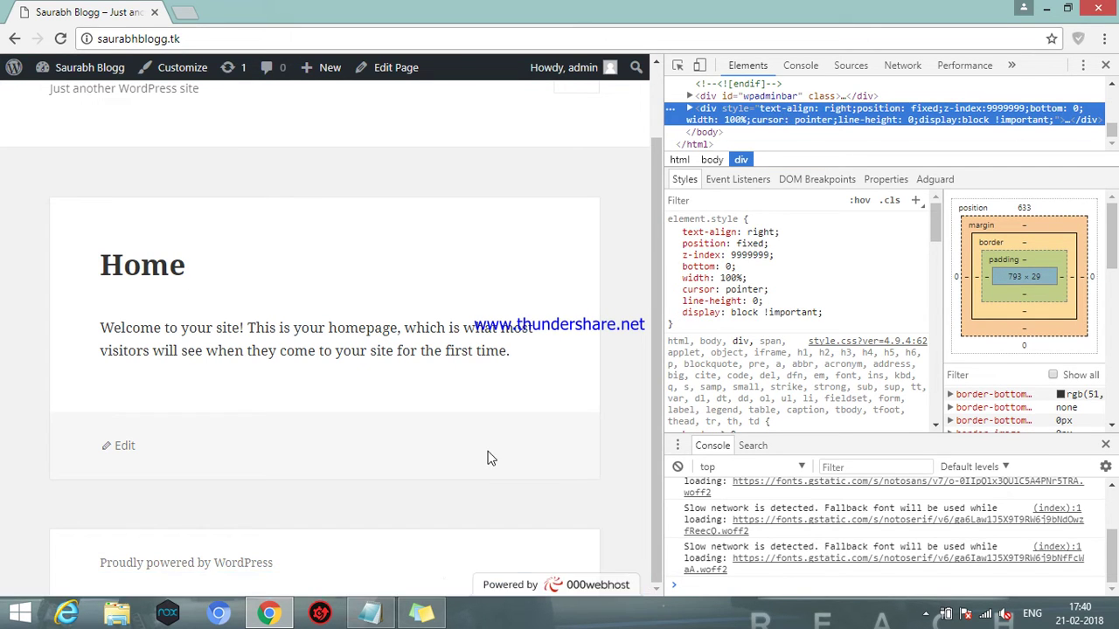
Step: Add the lines "copy it" and "now follow me" to the sticky note, and copy the banner's div element in Chrome
left_click(422, 612)
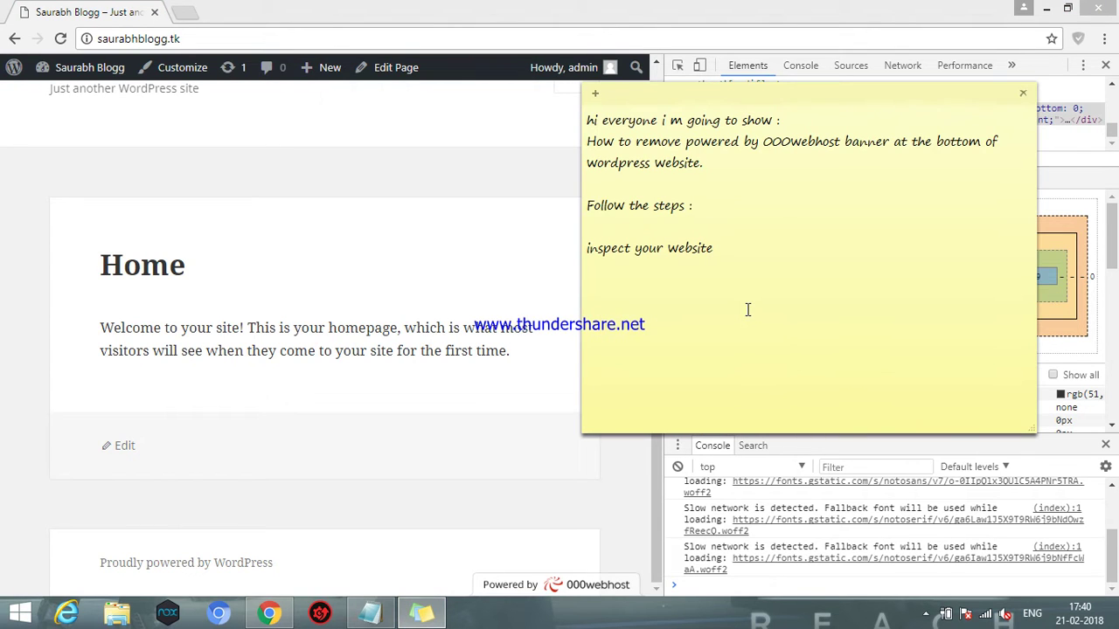
type("py it")
left_click(862, 3)
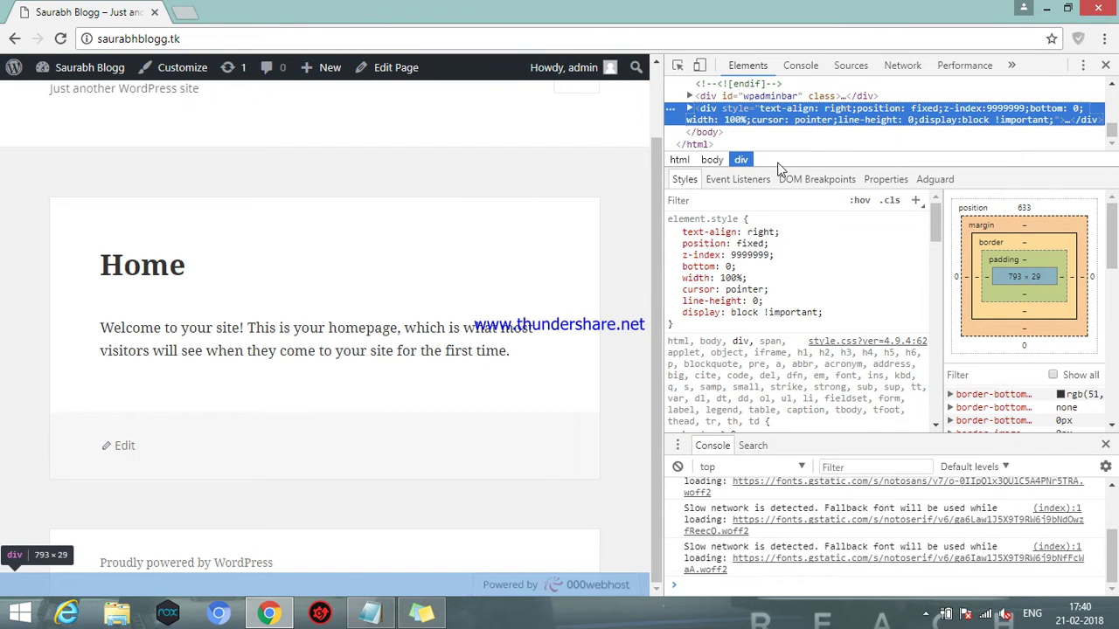
left_click(421, 614)
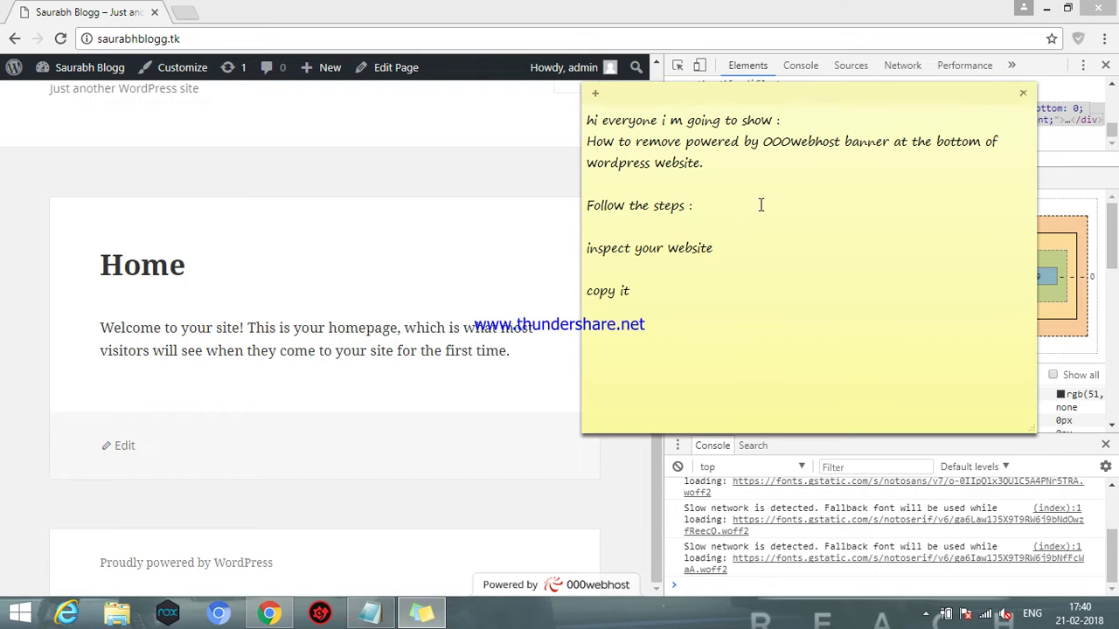
type("now follow me")
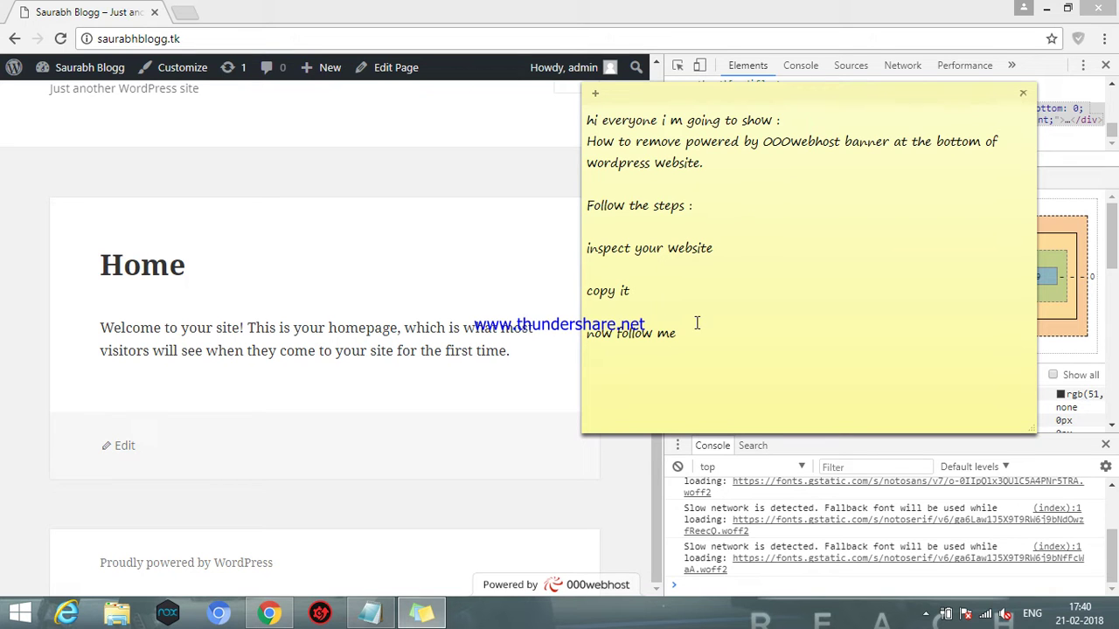
Step: Switch to Notepad, paste the banner's div markup below the CSS rule, and copy its image's src and alt attributes
left_click(375, 616)
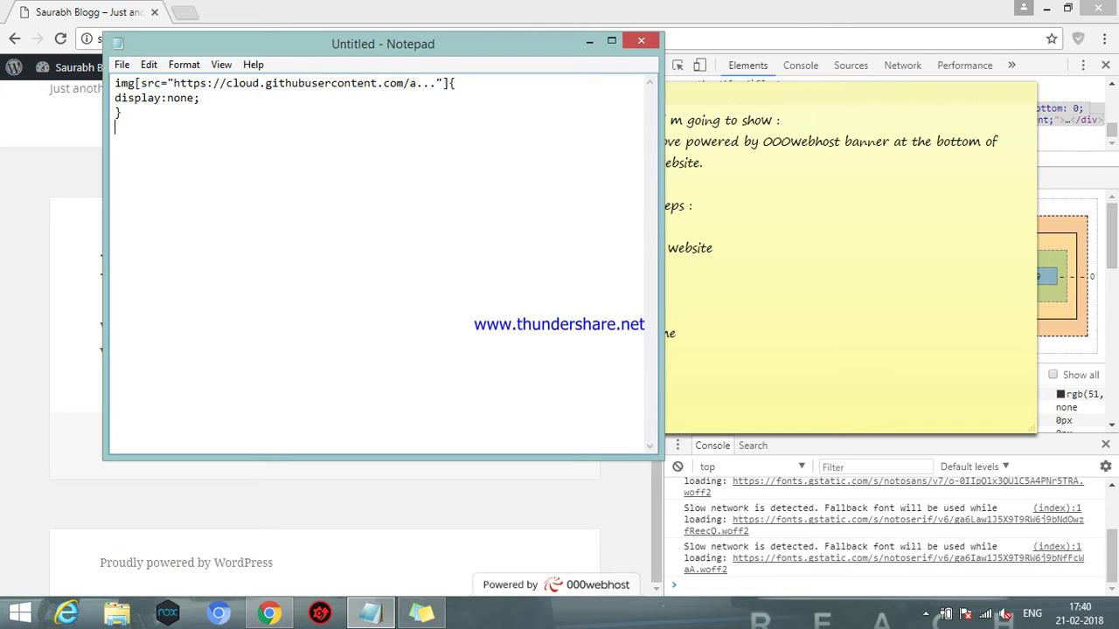
type("<div style=\"text-align: right;position: fixed;z-index:9999999;bottom: 0; width: 100%;cursor: pointer;line-height: 0;display:block !important;\"><a title=\"Hosted on free web hosting 000webhost.com. Host your own website for FREE.\" target=\"_blank\" href=\"https://www.000webhost.com/?utm_source=000webhostapp&amp;utm_campaign=000_logo&amp;utm_medium=website_saurabhblogg&amp;utm_content=footer_img\"><img src=\"https://cdn.rawgit.com/000webhost/logo/e9bd13f7/footer-powered-by-000webhost-white2.png\" alt=\"www.000webhost.com\"></a></div>")
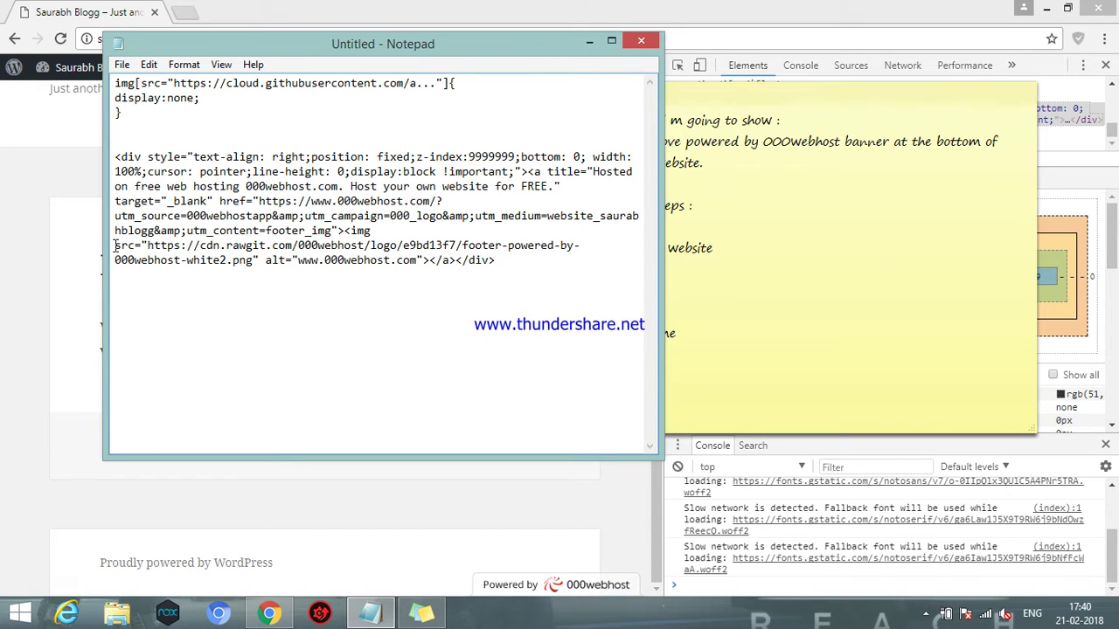
left_click_drag(115, 246, 419, 260)
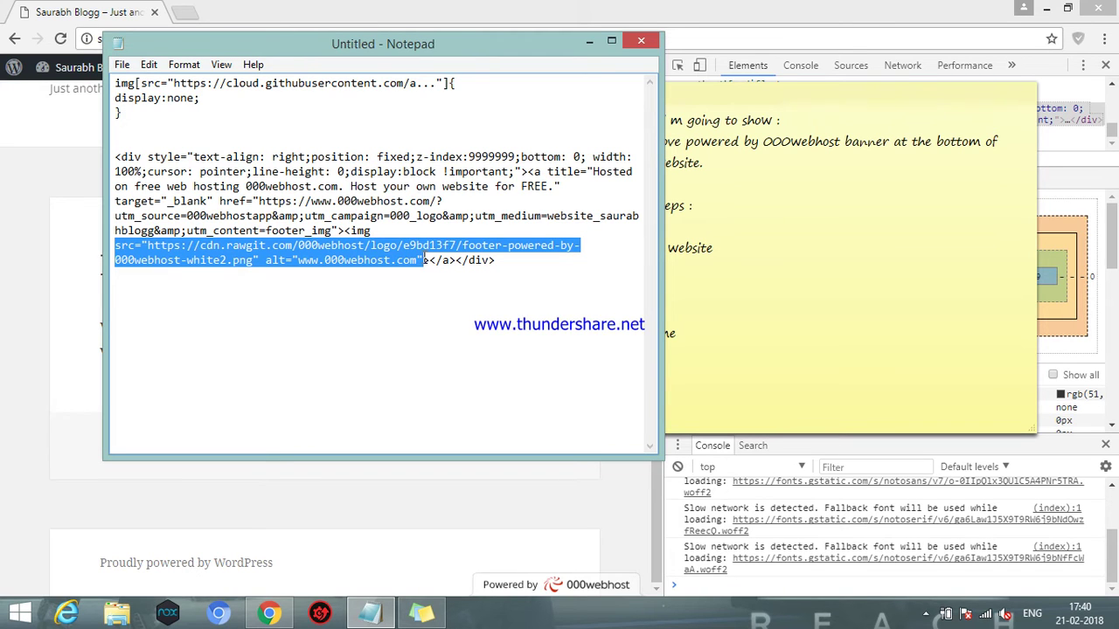
right_click(408, 262)
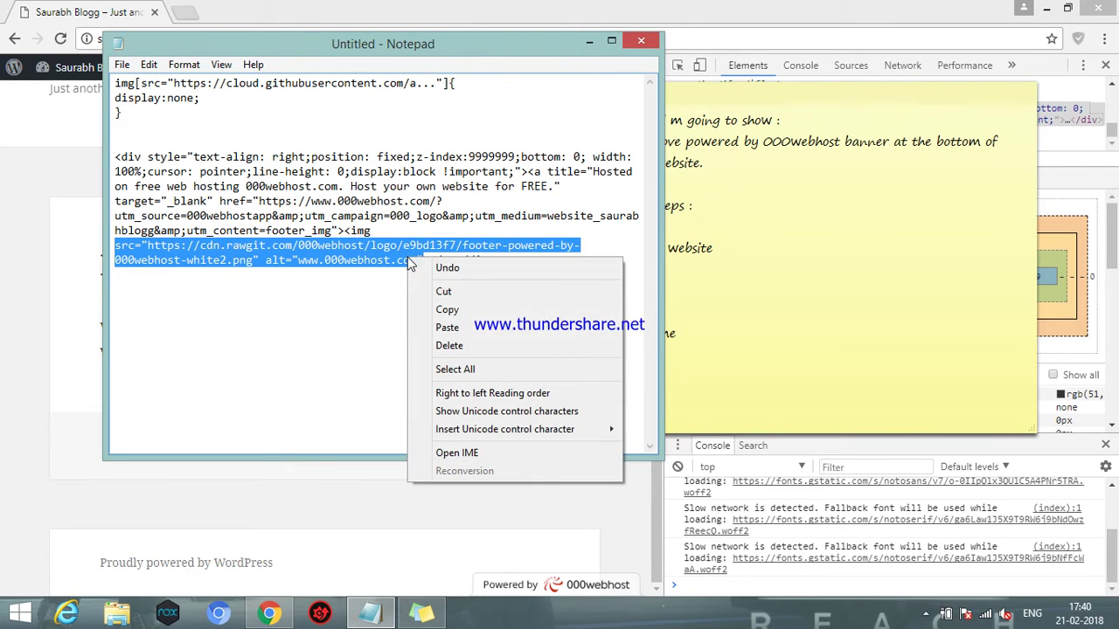
left_click(442, 310)
Step: Delete the pasted div markup and replace the src attribute in the img CSS rule with the copied banner attributes
left_click_drag(525, 275, 113, 142)
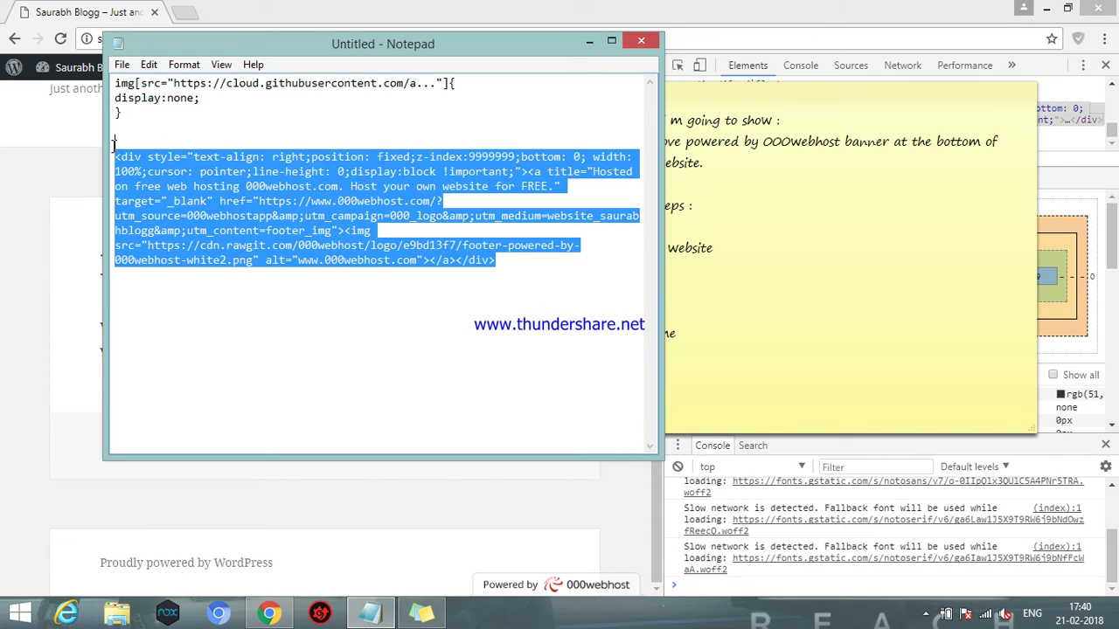
key("Delete")
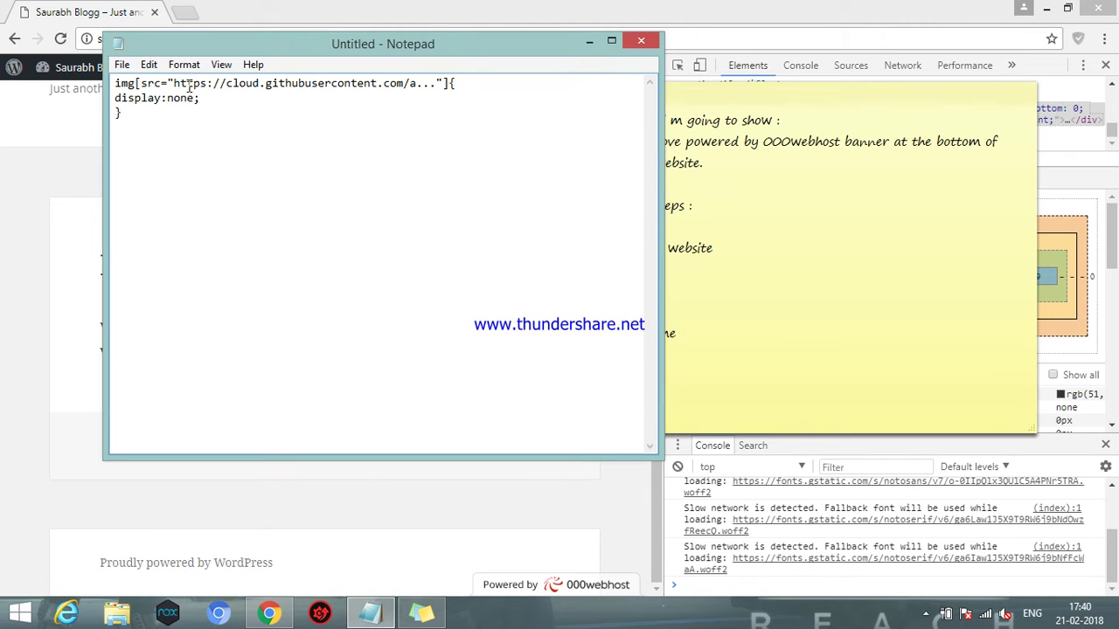
left_click_drag(139, 83, 390, 91)
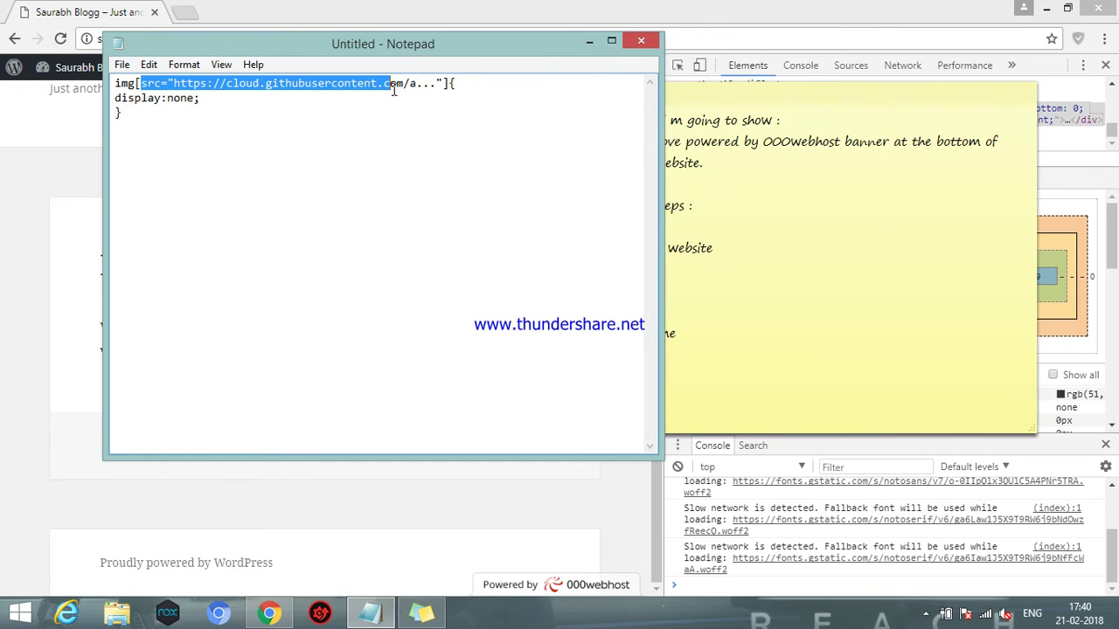
key("shift+Right")
key("shift+Right")
key("shift+Right")
key("shift+Right")
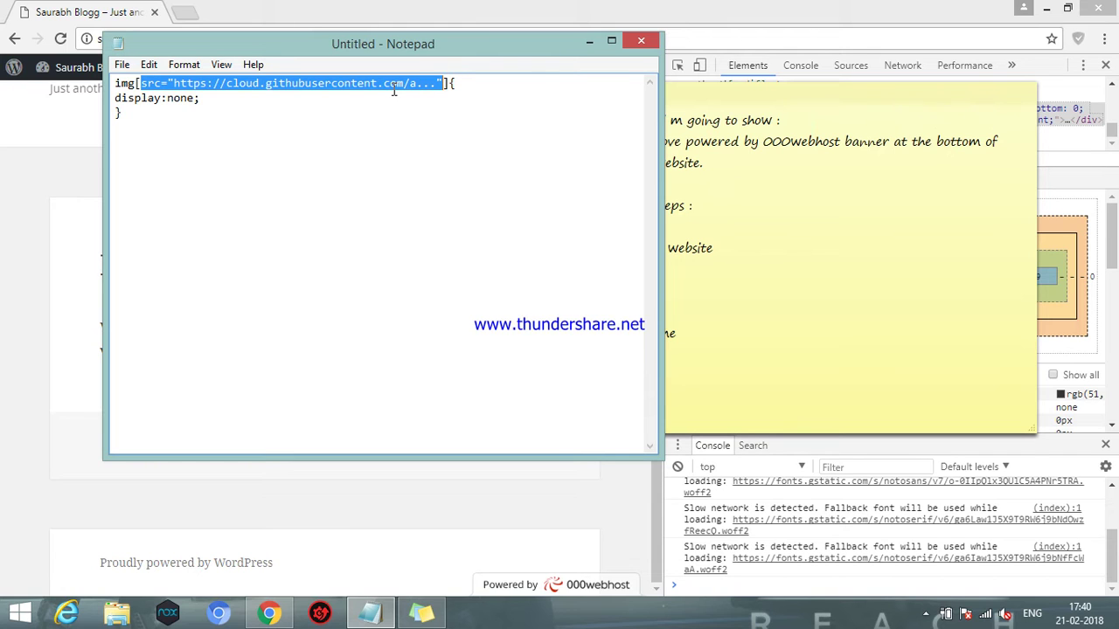
right_click(385, 85)
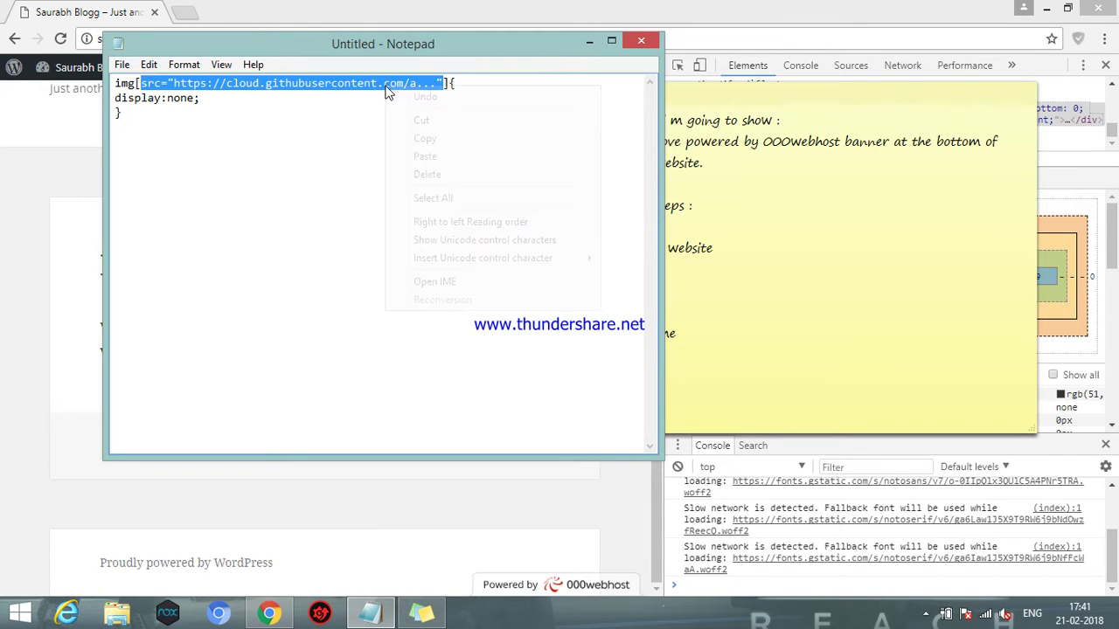
left_click(407, 163)
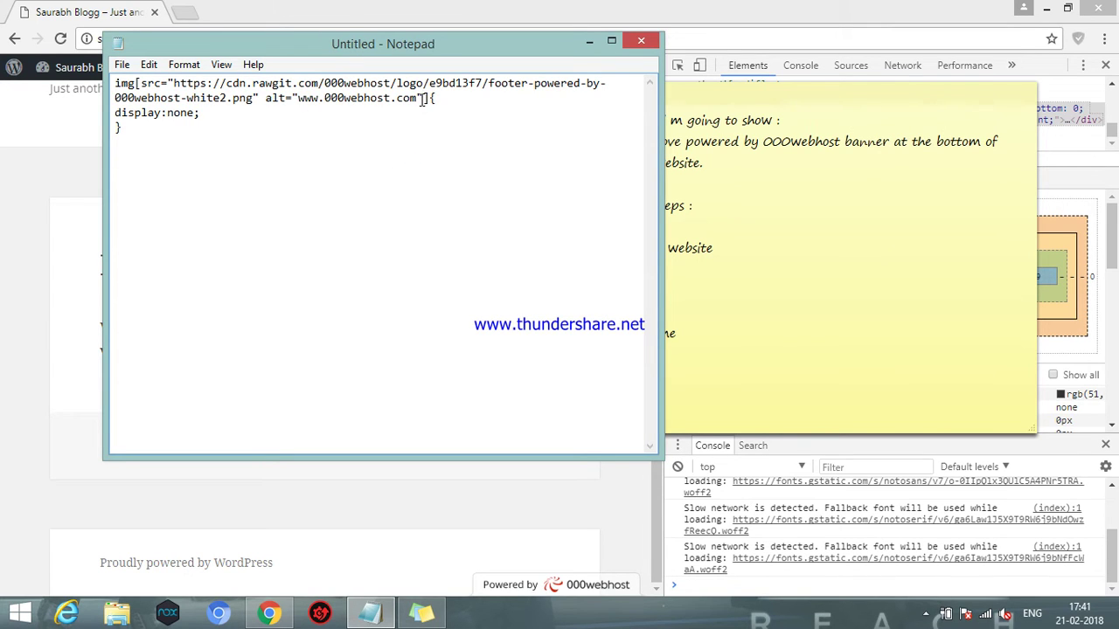
Step: Remove the alt attribute from the img selector, keeping only the footer-powered-by-000webhost-white2.png src in the brackets
key("BackSpace")
key("BackSpace")
key("BackSpace")
key("BackSpace")
key("BackSpace")
key("BackSpace")
key("BackSpace")
key("BackSpace")
key("BackSpace")
key("BackSpace")
key("BackSpace")
key("BackSpace")
key("BackSpace")
key("BackSpace")
key("BackSpace")
key("BackSpace")
key("BackSpace")
key("BackSpace")
key("BackSpace")
key("BackSpace")
key("BackSpace")
key("BackSpace")
key("BackSpace")
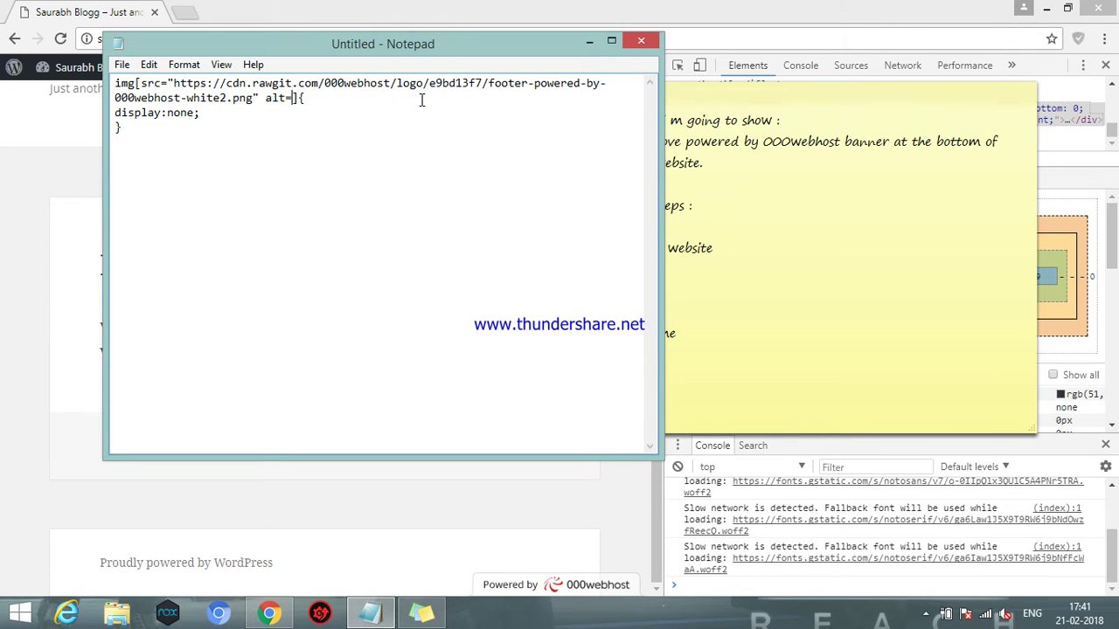
key("BackSpace")
key("BackSpace")
key("ctrl+a")
left_click(247, 137)
Step: Add the lines "This is your css code" and "Follow me" to the sticky note, and switch back to Chrome
left_click(758, 329)
type("This is your css cod")
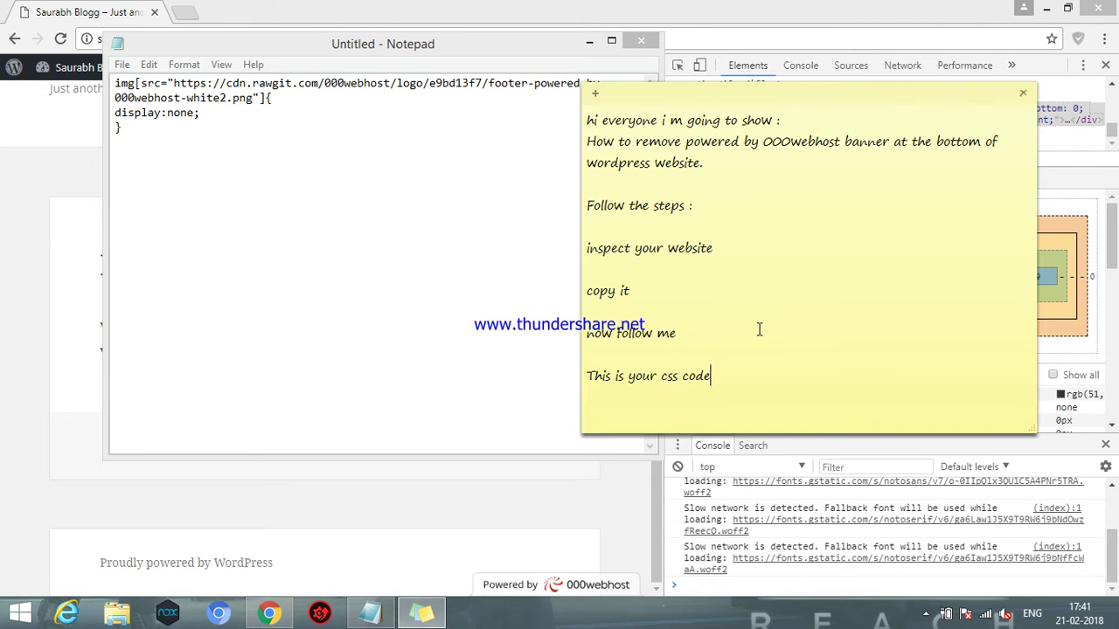
key("Return")
type("Folo")
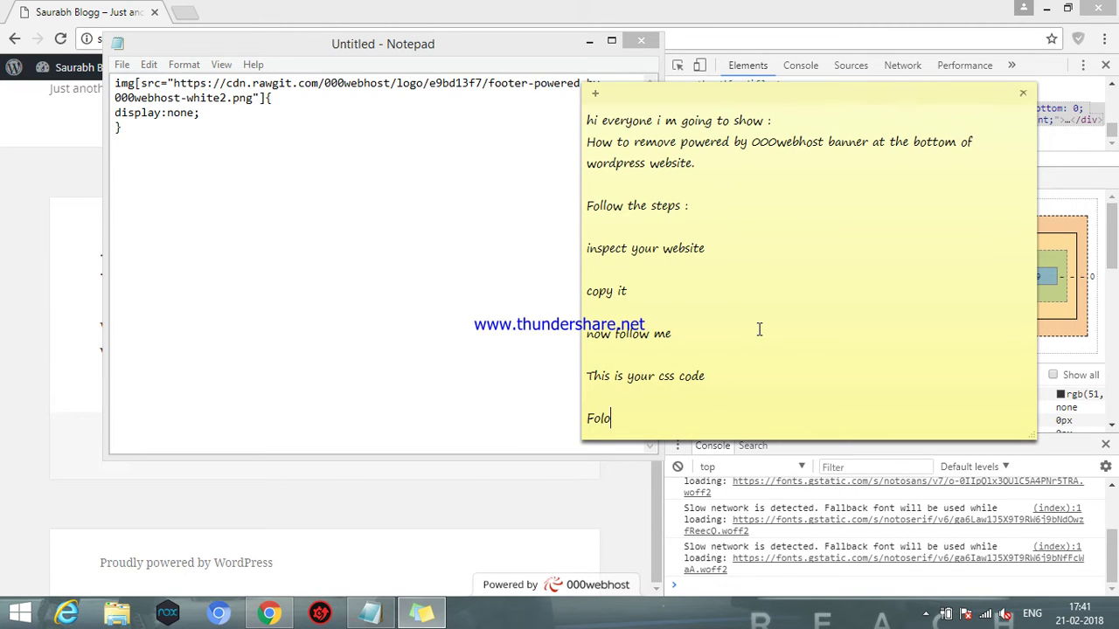
key("BackSpace")
type("low me")
key("Return")
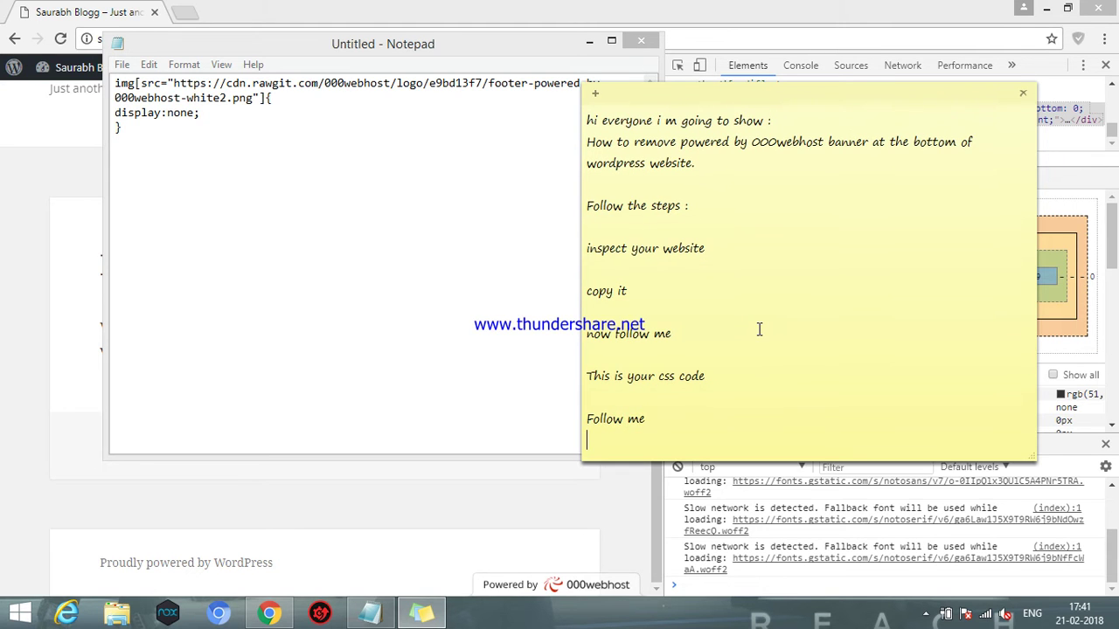
left_click(446, 8)
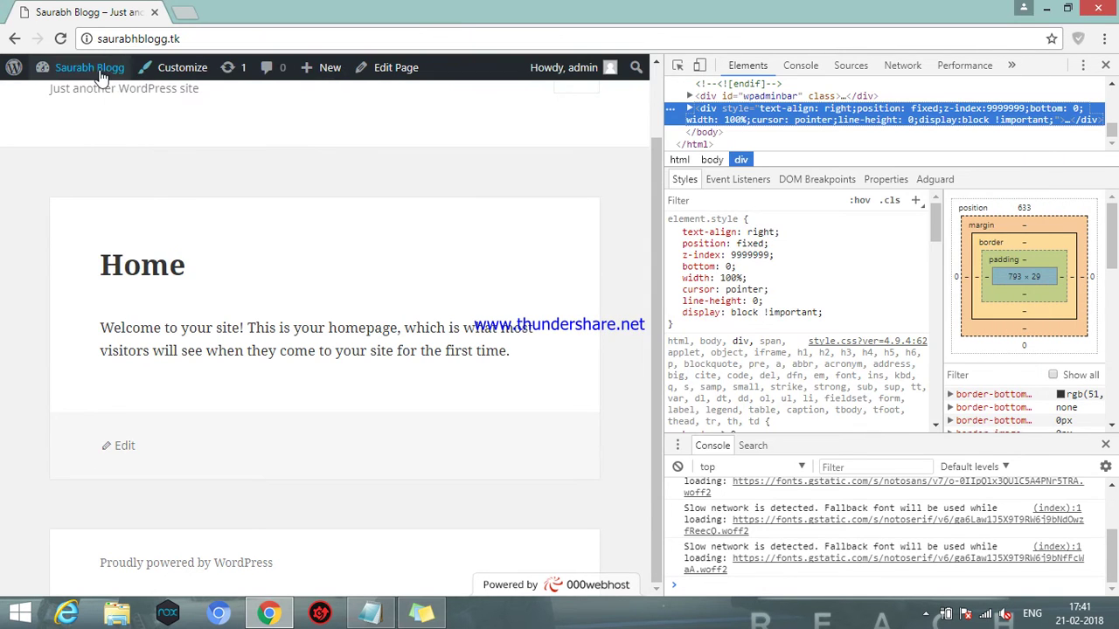
Step: Open the site's WordPress dashboard without the developer tools and launch the theme customizer
mouse_move(98, 81)
left_click(73, 99)
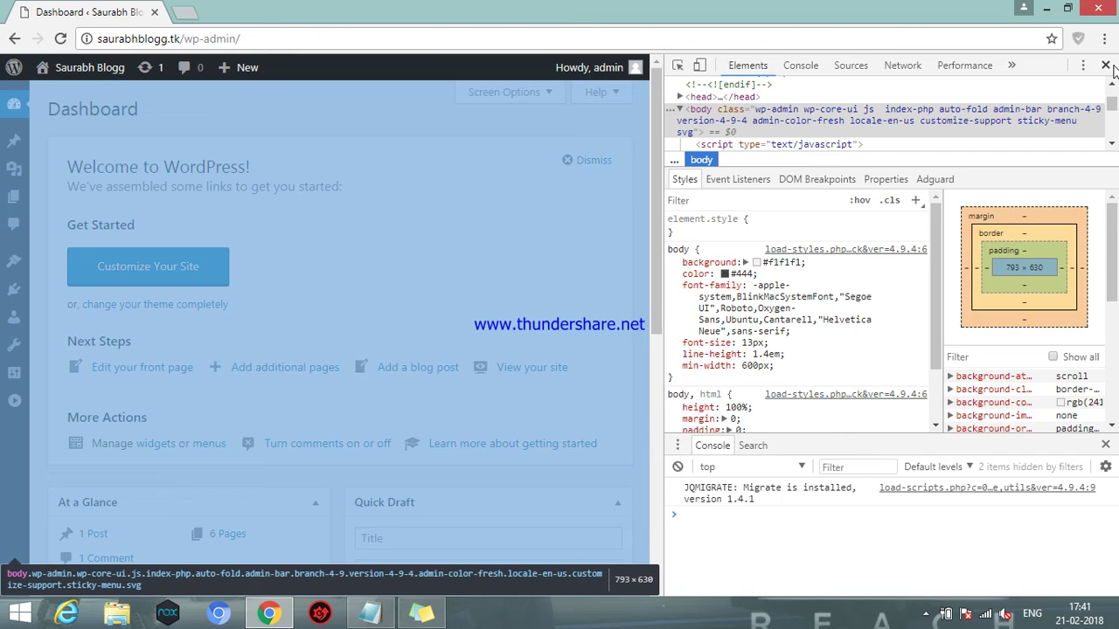
left_click(1105, 66)
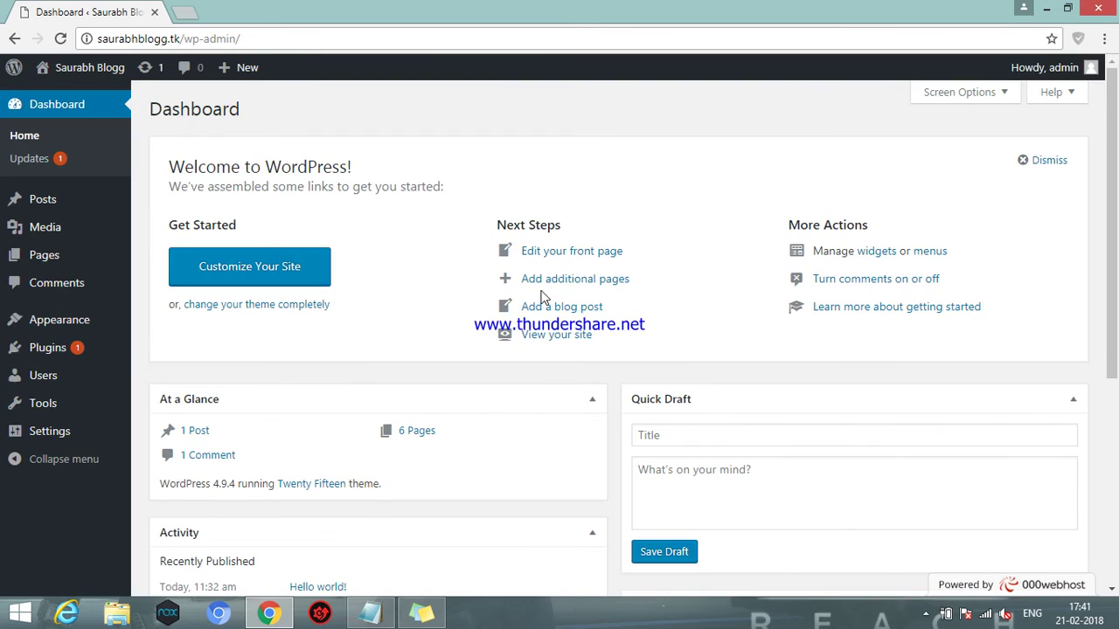
mouse_move(93, 334)
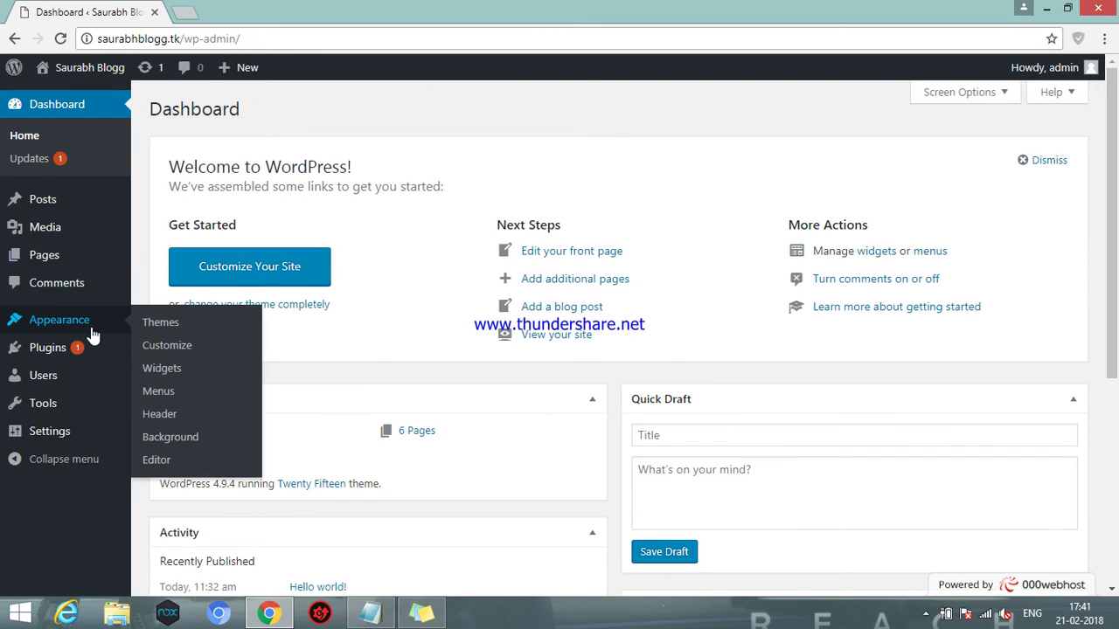
left_click(163, 346)
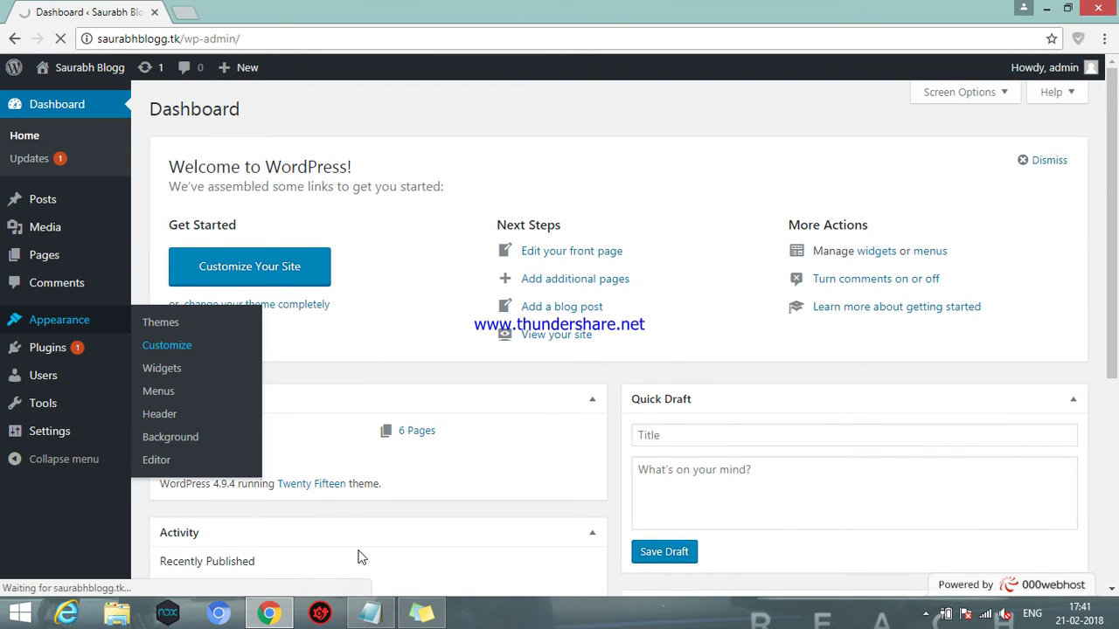
Step: Switch to the sticky note and add the lines "Open customize in the appearance" and "Now click on additional csss"
left_click(423, 616)
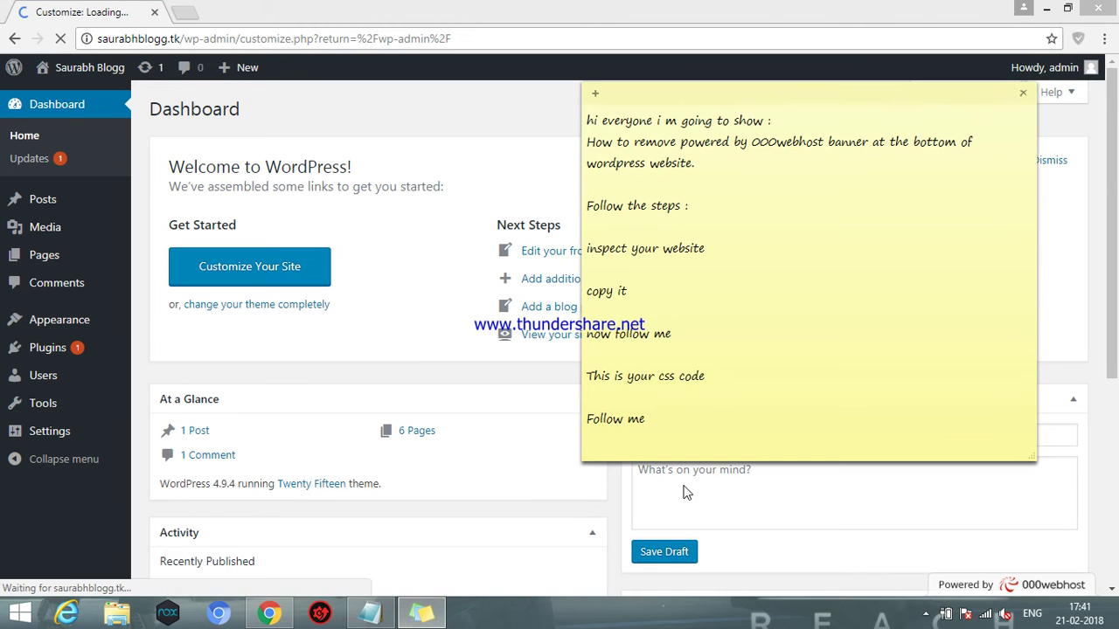
type("Open")
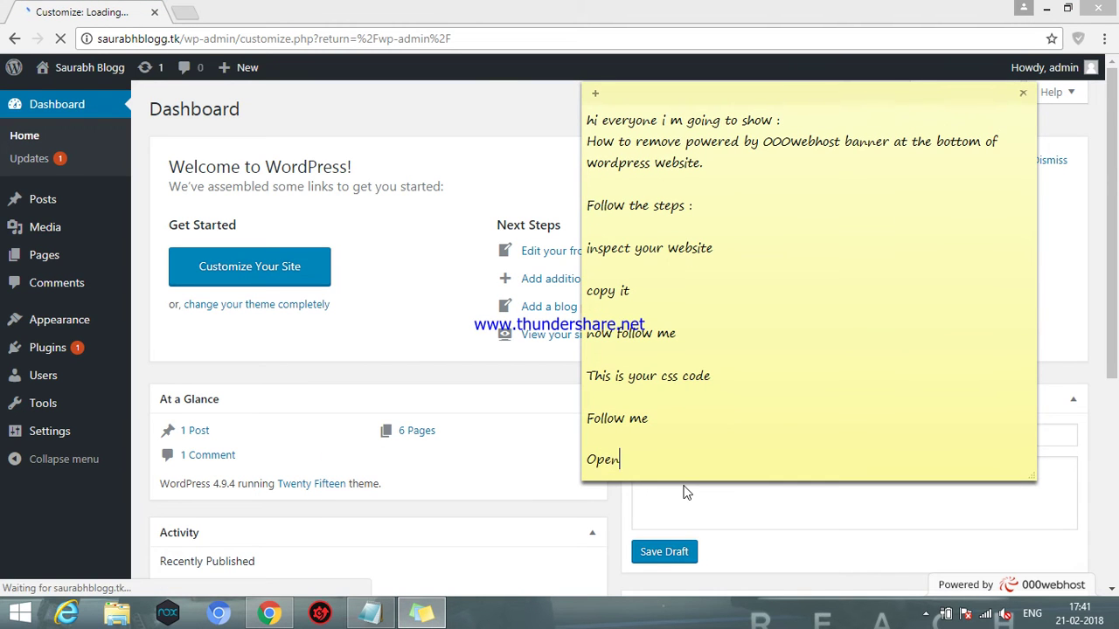
type(" customize in the ")
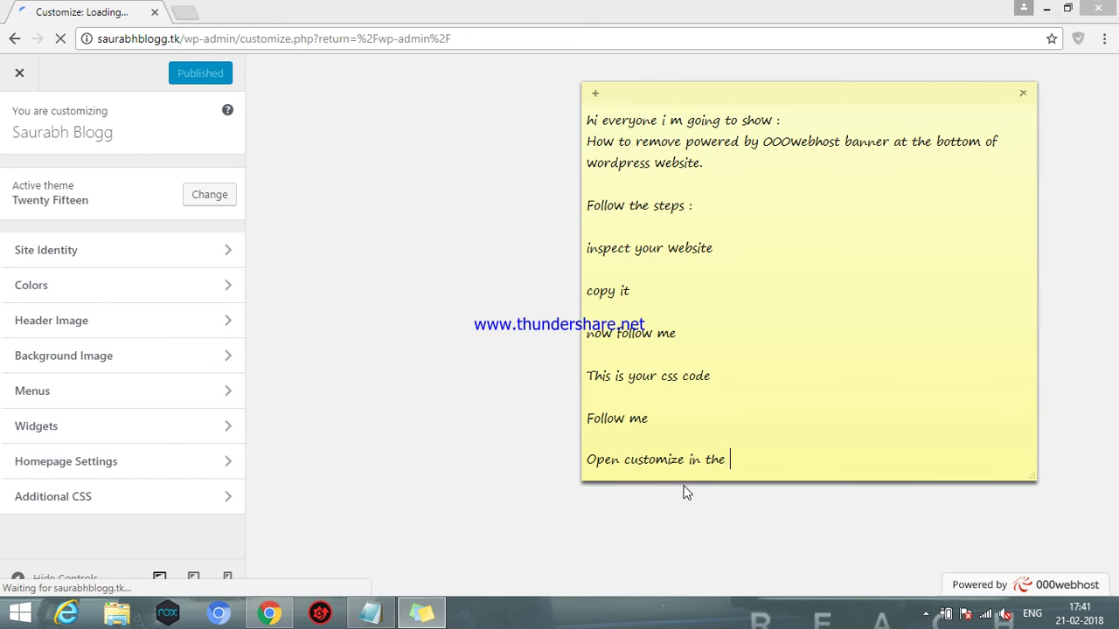
type("appearance")
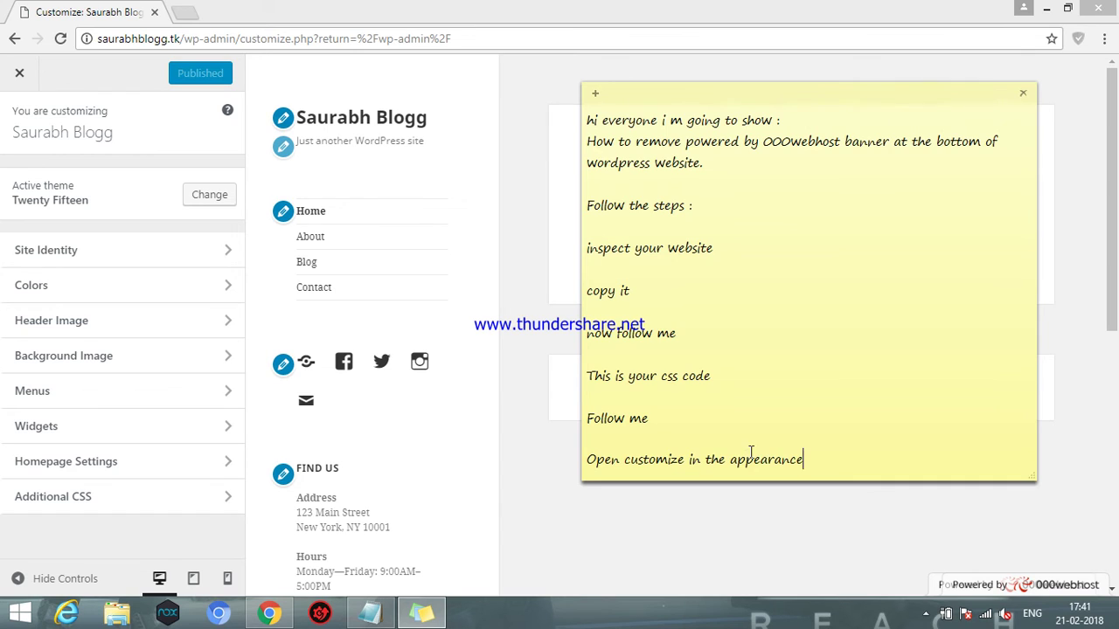
key("Return")
key("Return")
type("Now ")
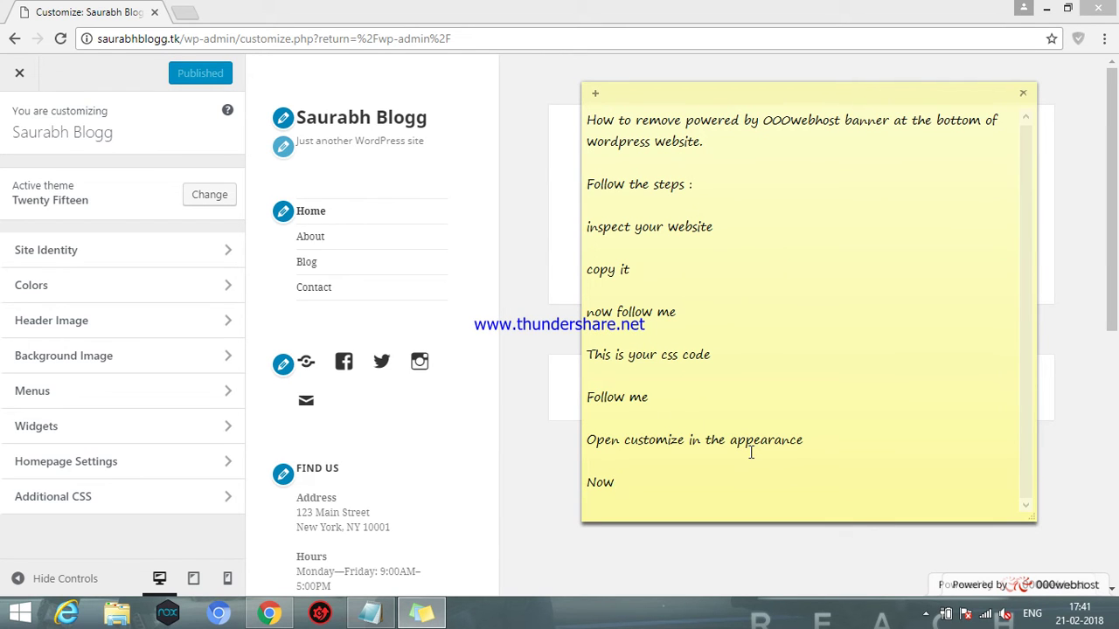
type("click on additional csss")
Step: Open the customizer's Additional CSS section in Chrome, and add "now add the code which you made." to the sticky note
left_click(217, 512)
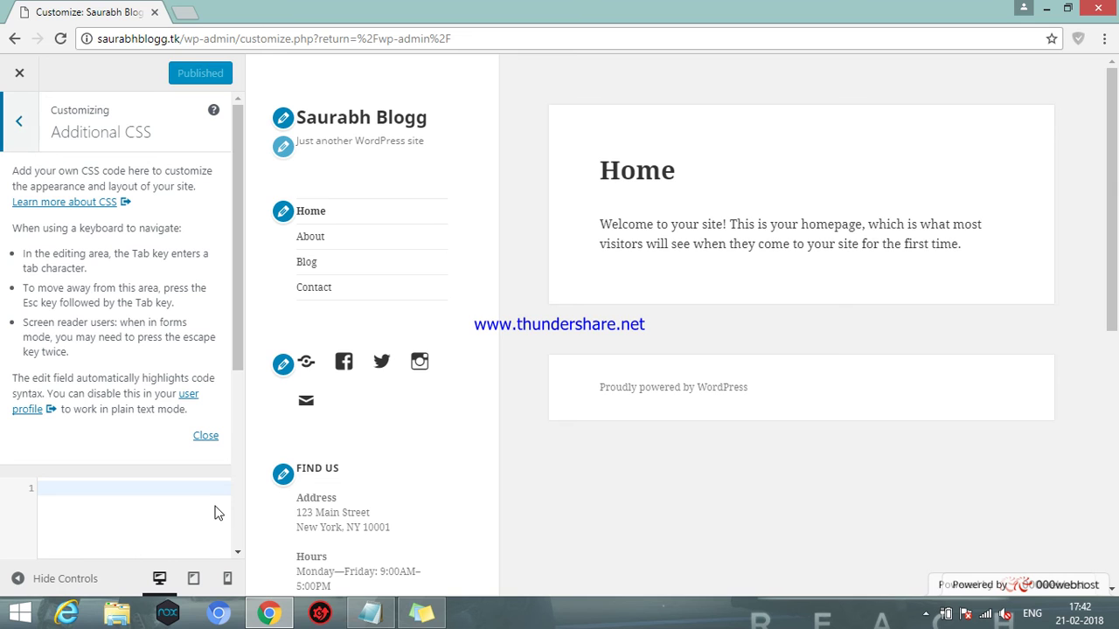
left_click_drag(238, 376, 236, 483)
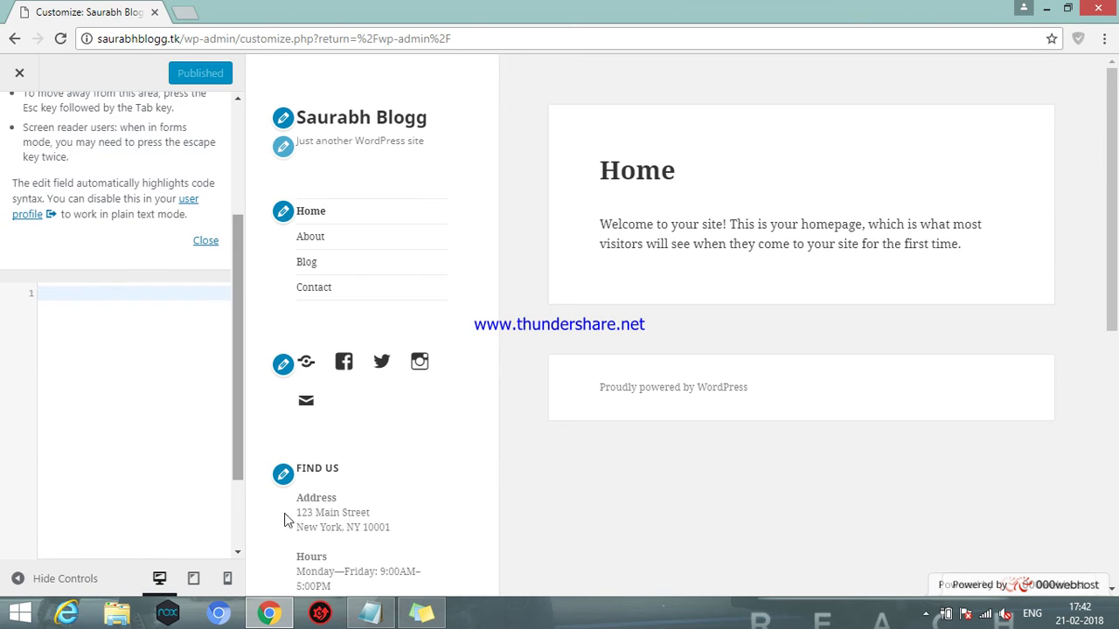
left_click(437, 619)
key("Return")
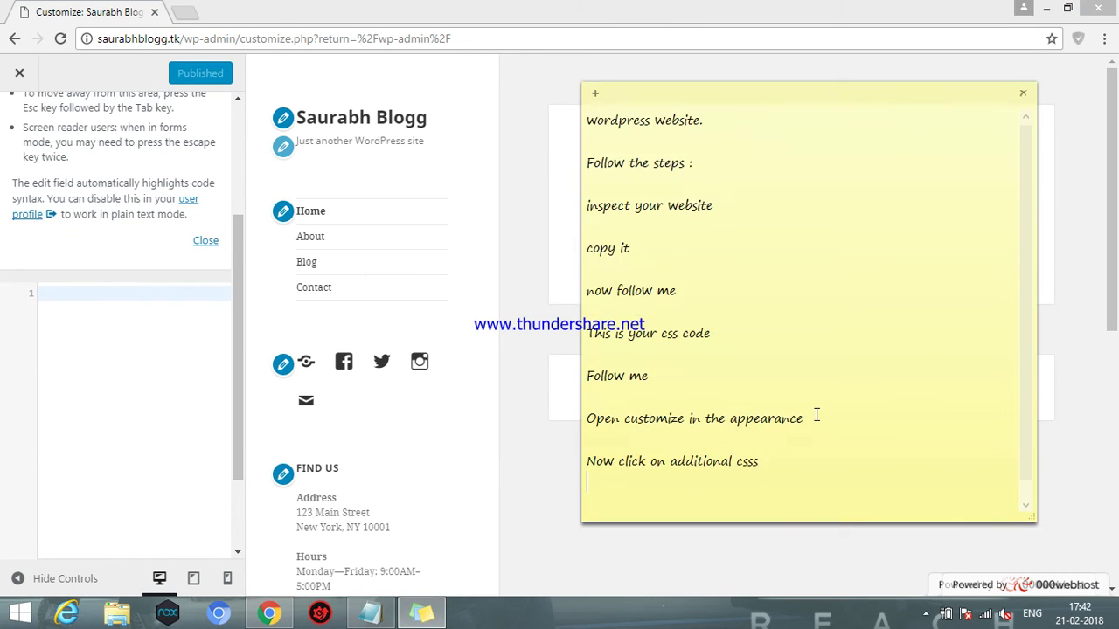
key("Return")
type("now add the code Which you ")
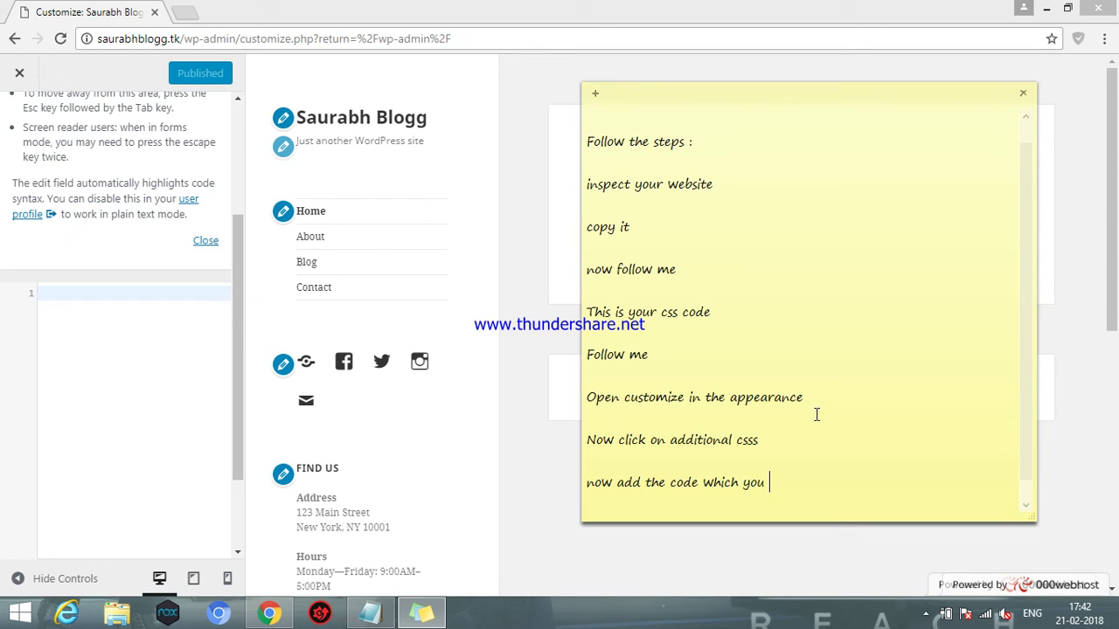
type("made.")
Step: Switch to Notepad and copy the complete img CSS rule
left_click(370, 613)
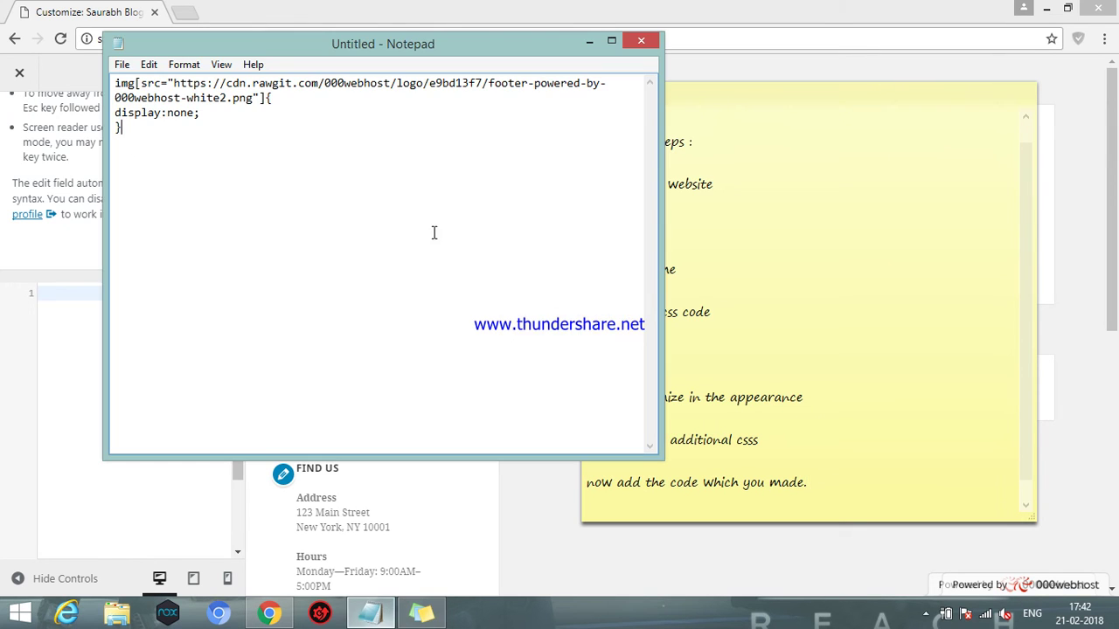
left_click_drag(287, 141, 94, 92)
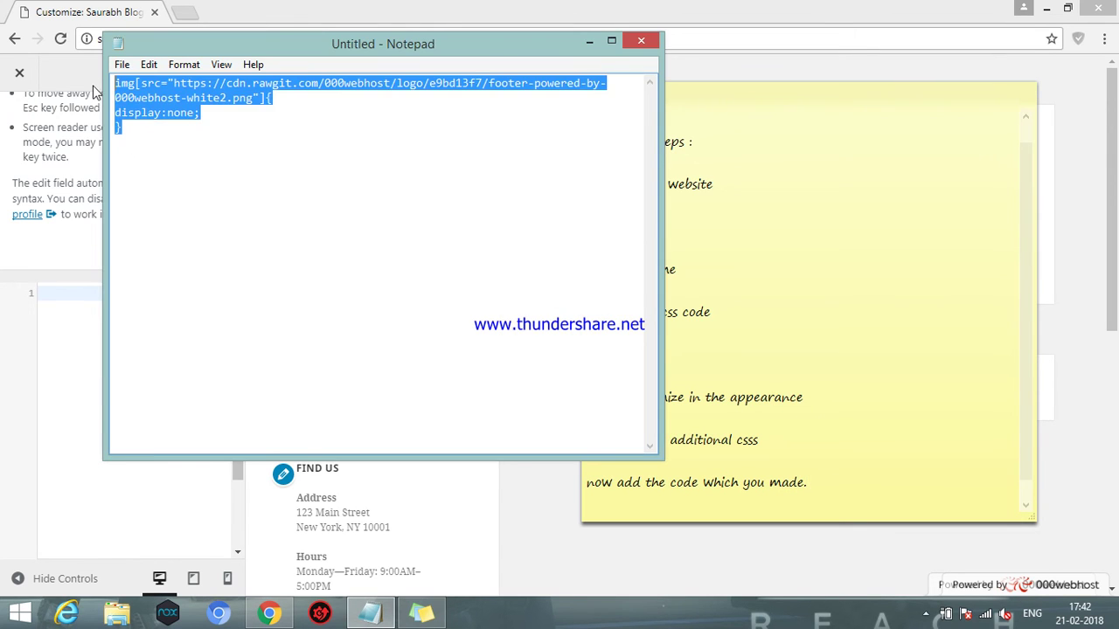
right_click(155, 85)
left_click(201, 140)
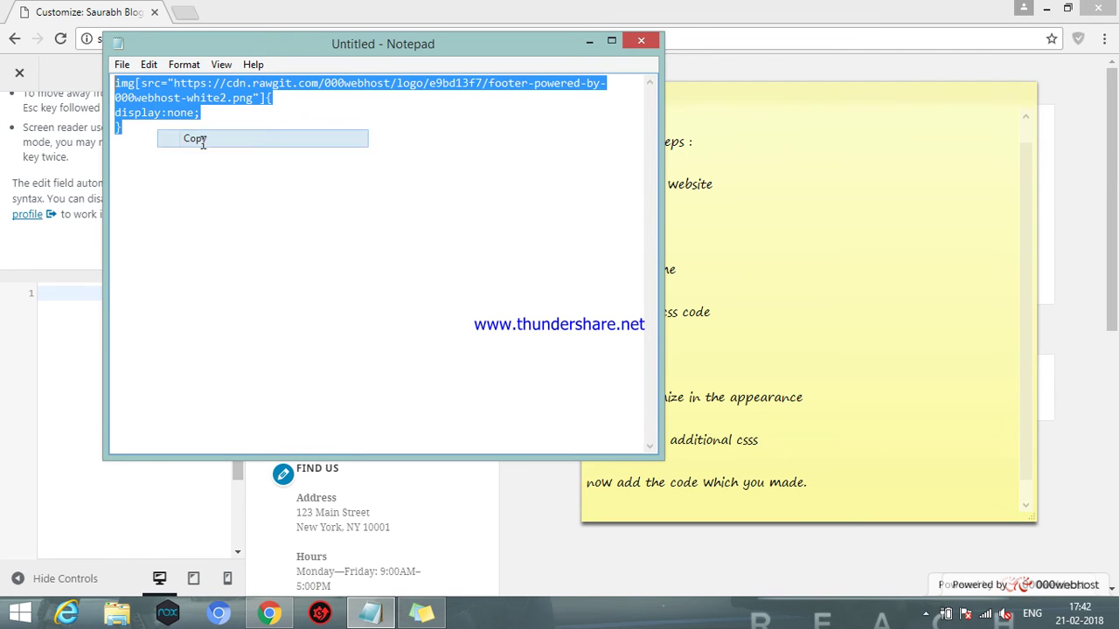
Step: Switch back to Chrome, paste the copied rule into the Additional CSS editor, and publish the change
left_click(80, 296)
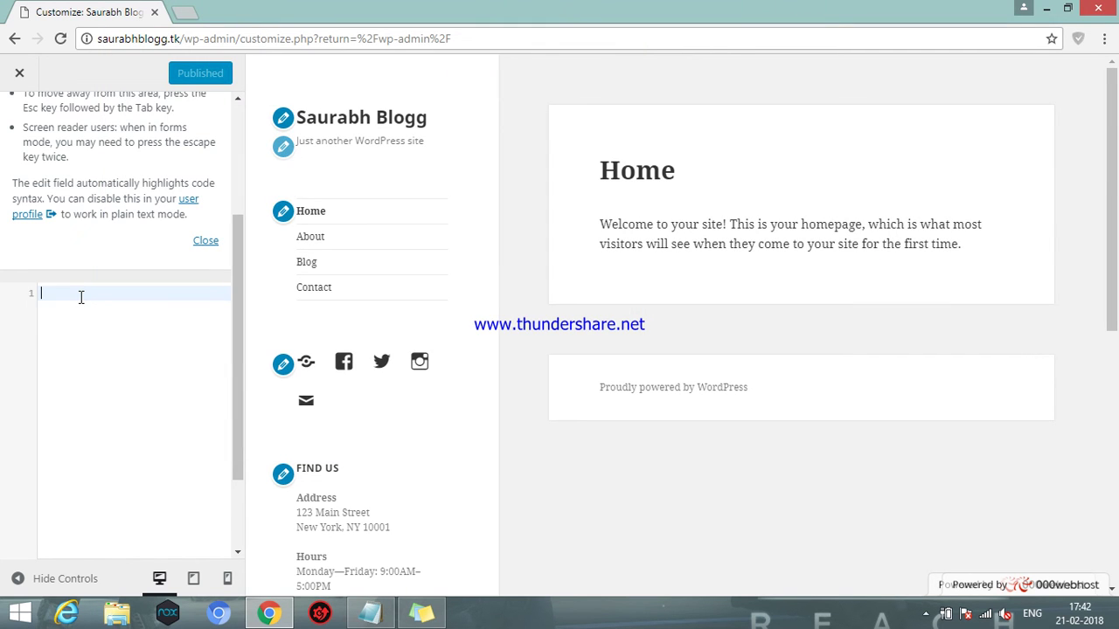
right_click(79, 296)
left_click(103, 391)
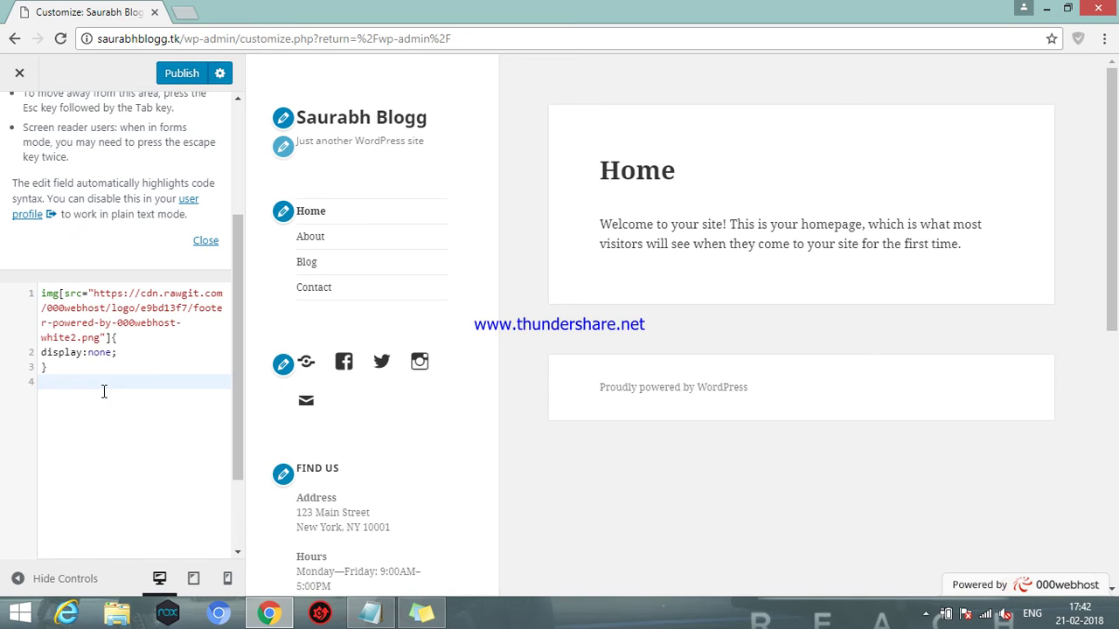
left_click(185, 85)
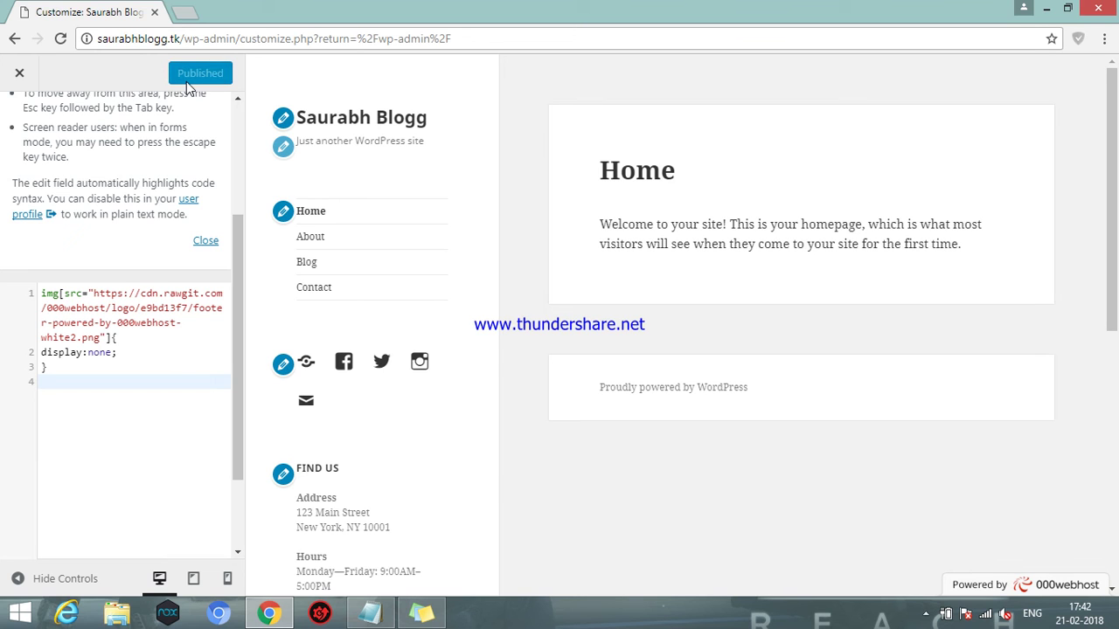
Step: Open a new browser tab, and add the line "when done open your website" to the sticky note
left_click(186, 11)
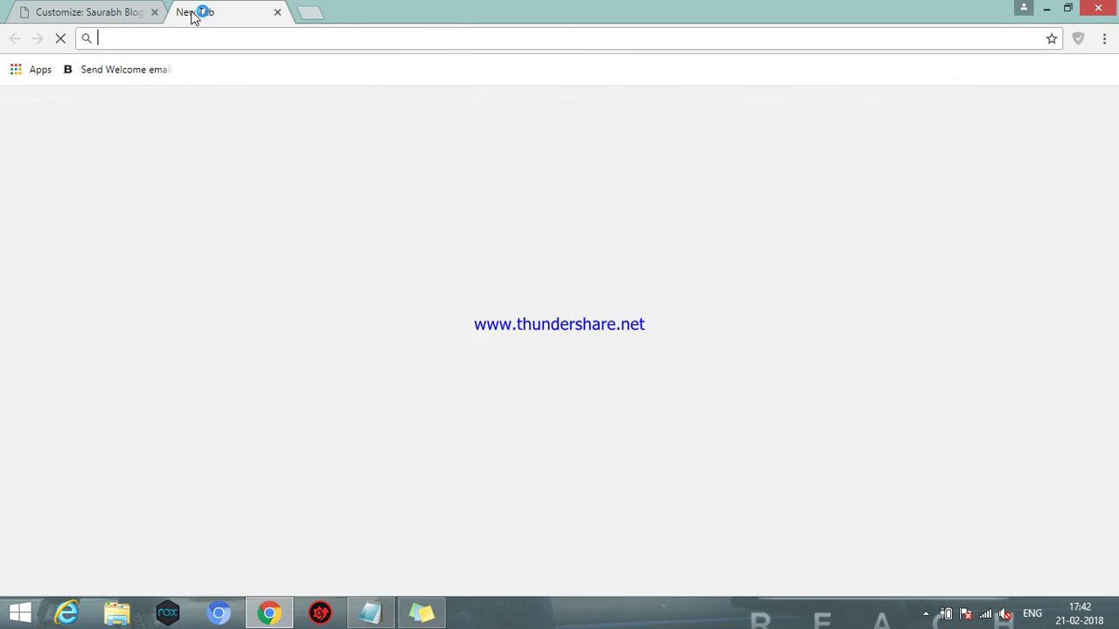
left_click(432, 617)
key("Return")
key("Return")
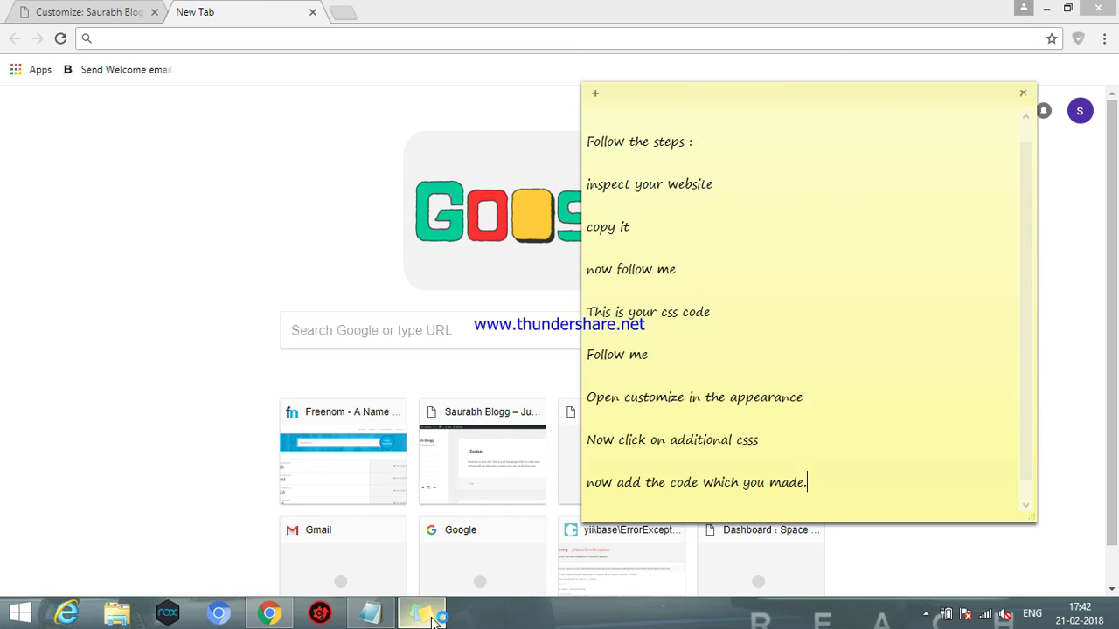
type("When done open your Website")
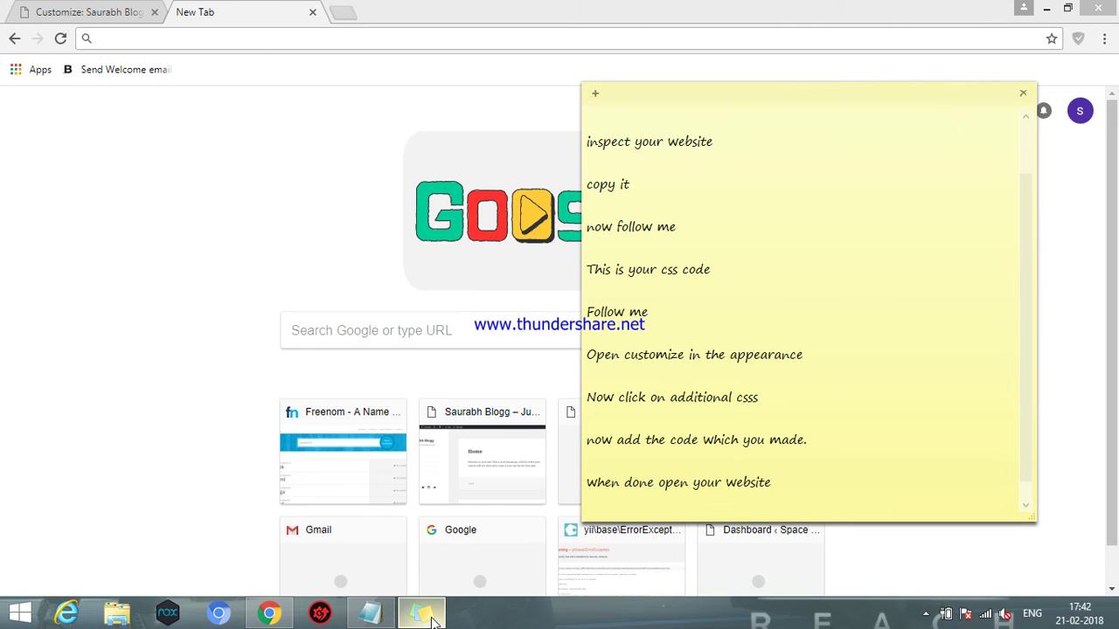
key("Return")
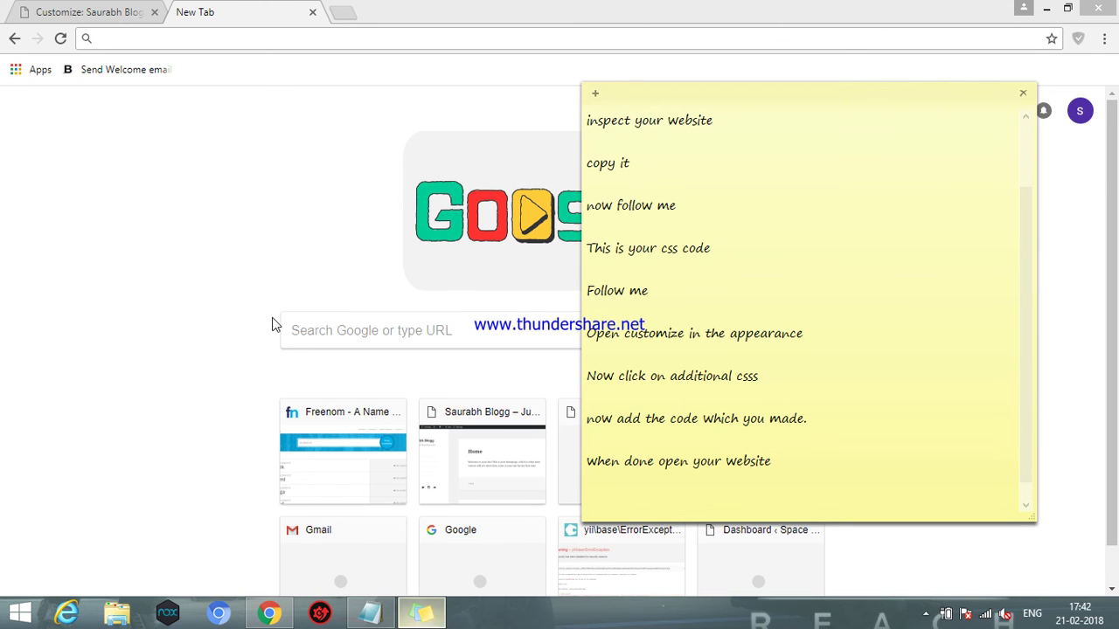
Step: Load saurabhblogg.tk in Chrome's new tab and check the lower part of the page for the 000webhost banner
left_click(323, 48)
type("saurabhblogg.tk")
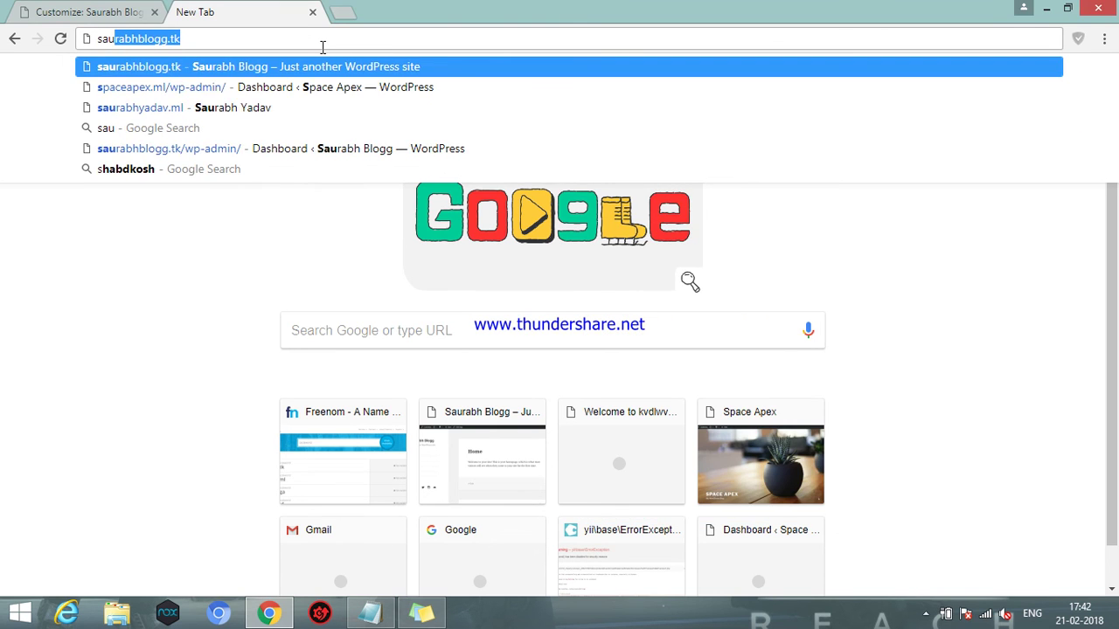
key("Return")
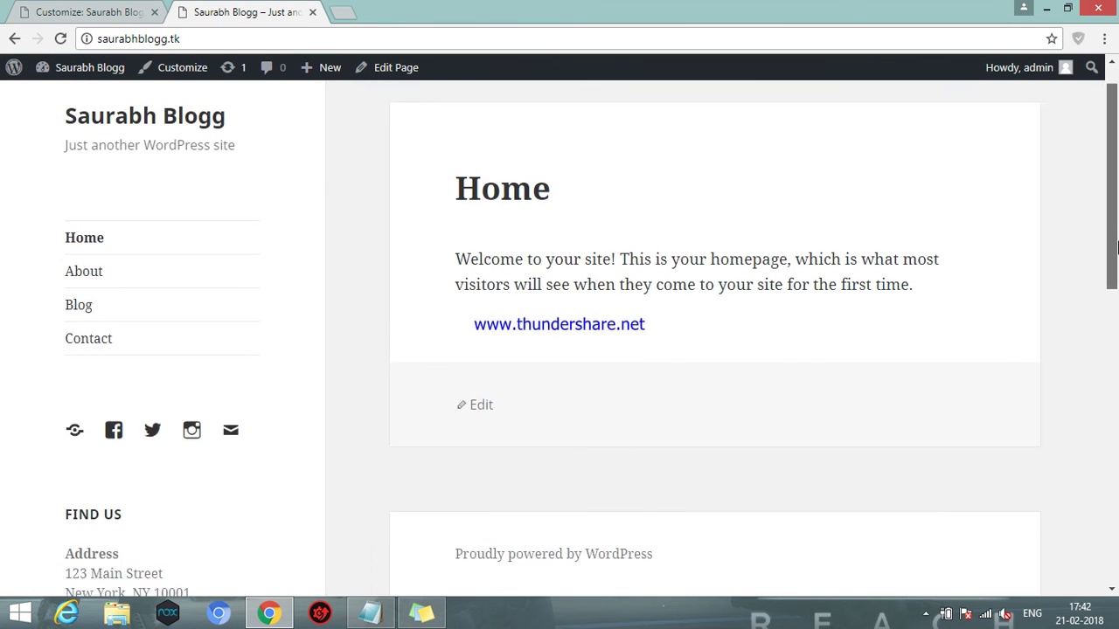
scroll(1049, 519, "down", 3)
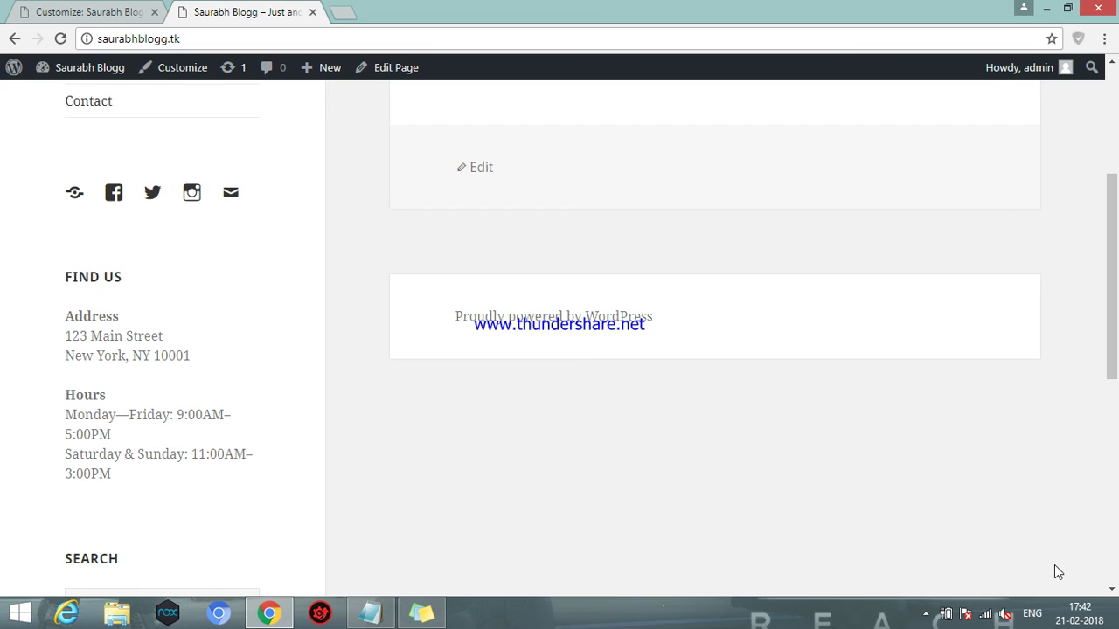
Step: Add the lines "Everything is done" and "Thanks for watching and have a nice day." to the sticky note
left_click(422, 612)
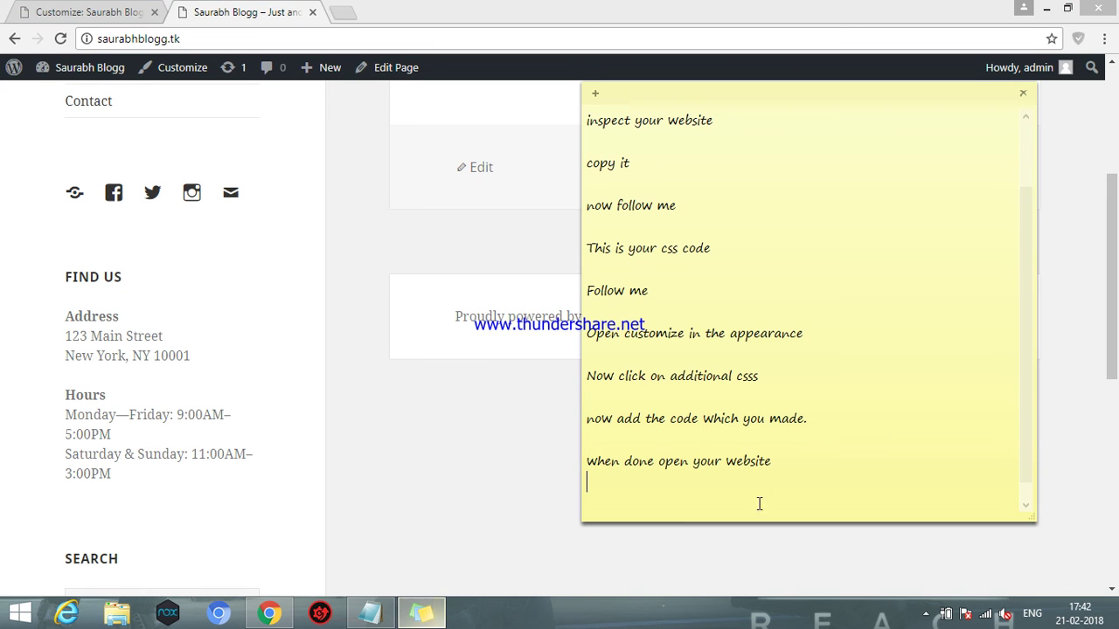
type("Eve")
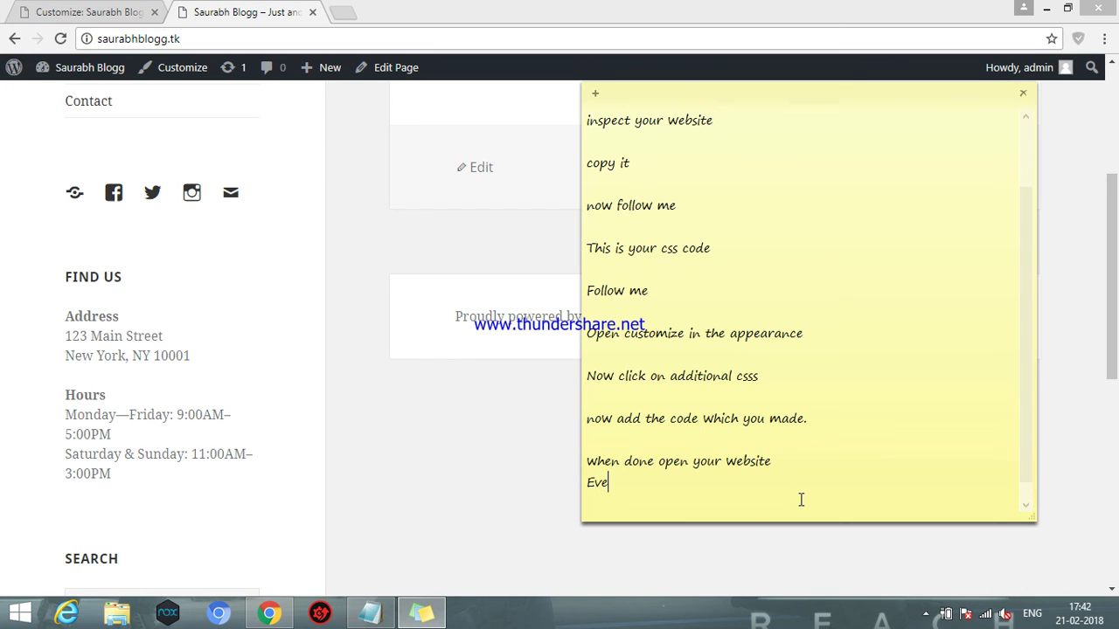
type("rything is done")
key("Return")
key("Return")
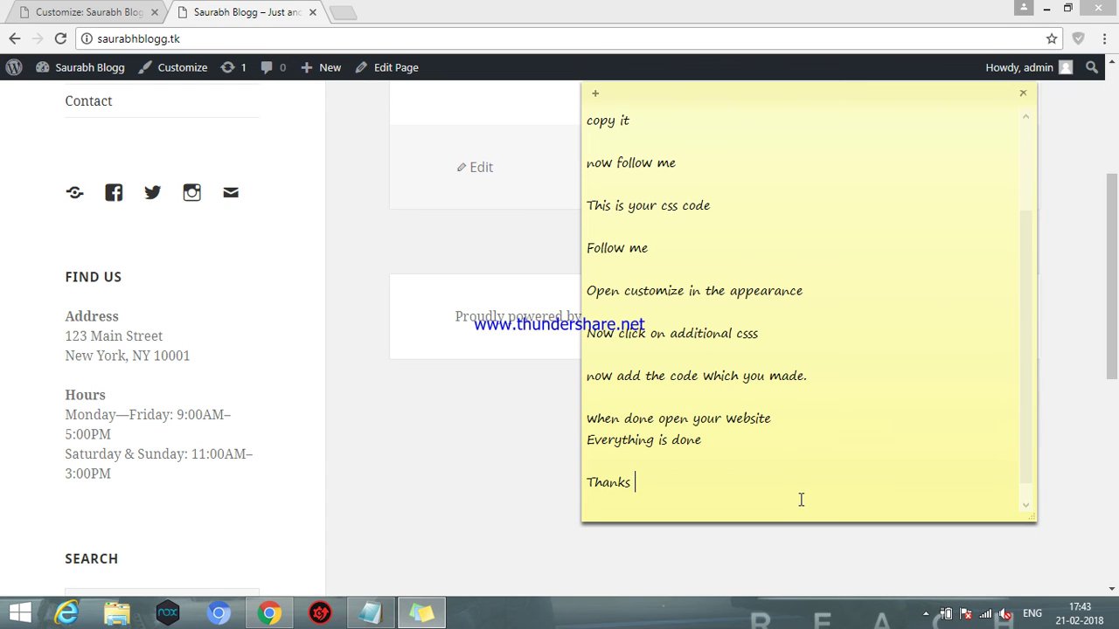
type("Thanks for Watching and ")
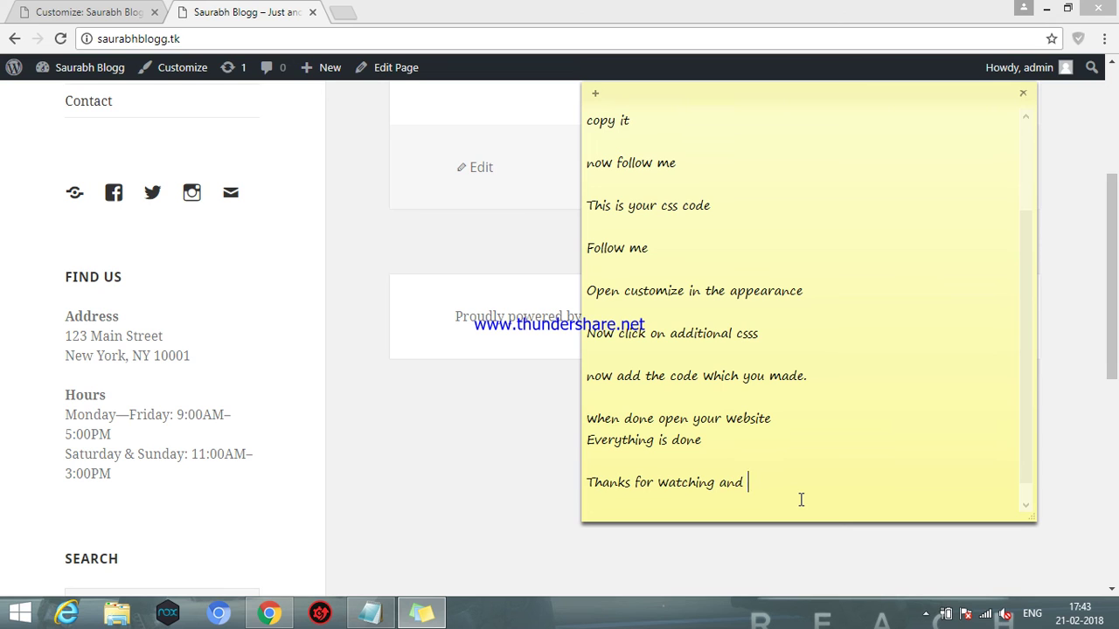
type("have a nice day.")
left_click(926, 612)
right_click(900, 533)
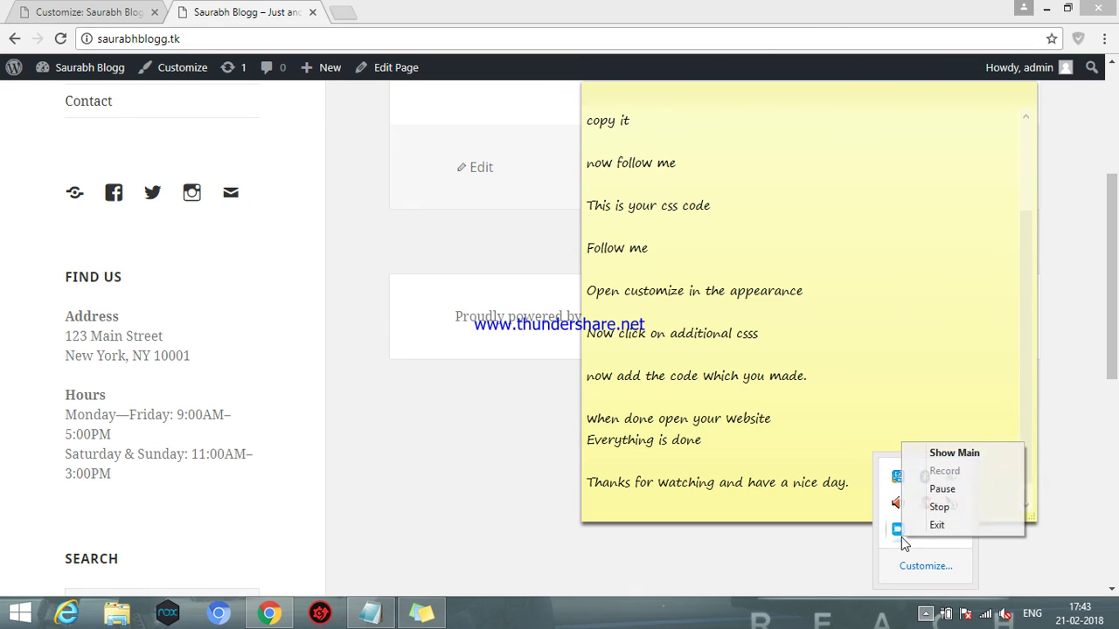